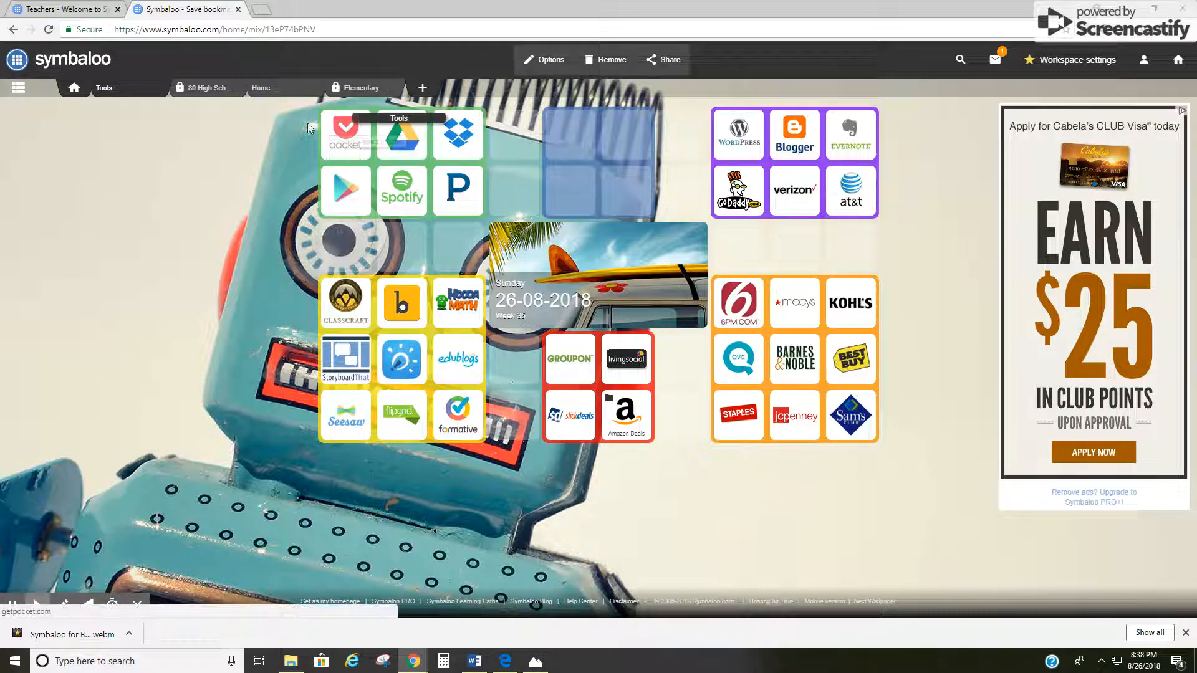
View the Tools webmix and the PRO Teacher plan choices on the sign-up page, and return to the webmixes
{"action": "left_click", "coordinate": [123, 94]}
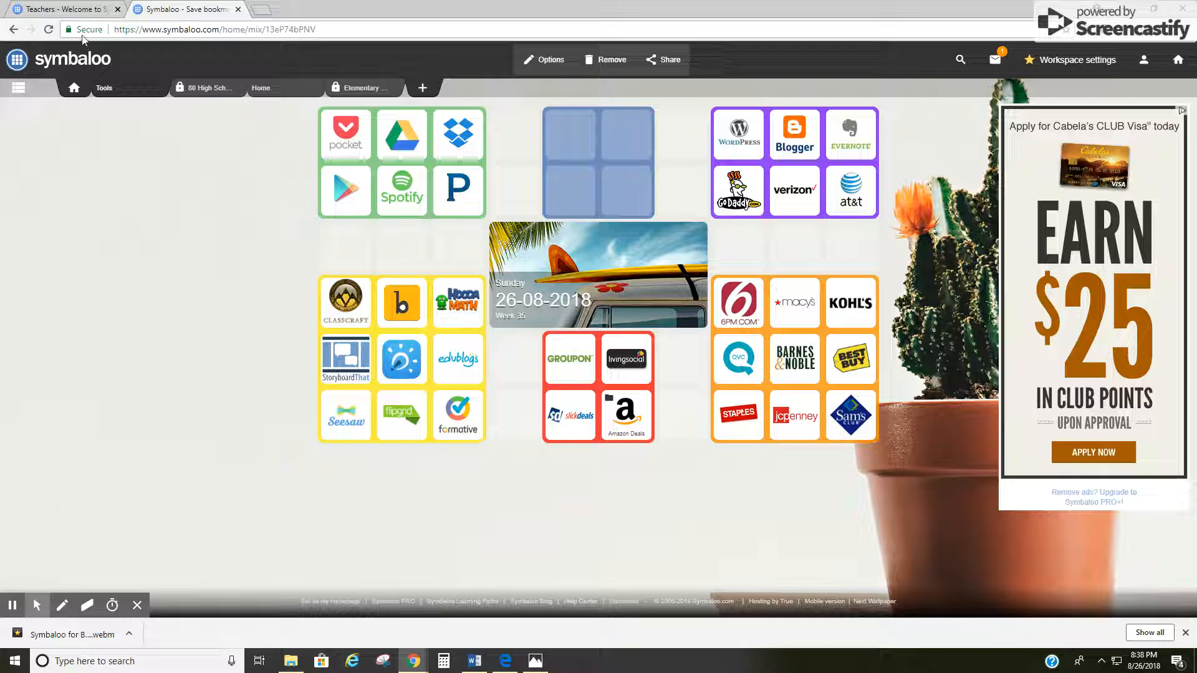
{"action": "left_click", "coordinate": [67, 8]}
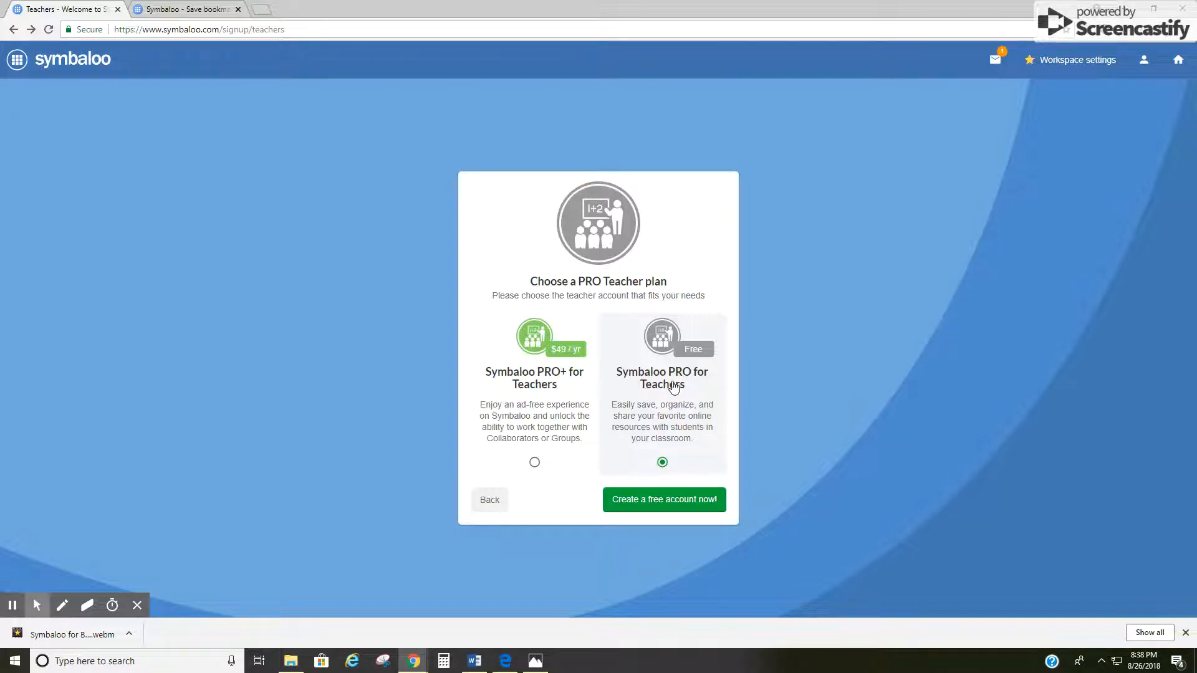
{"action": "left_click", "coordinate": [181, 9]}
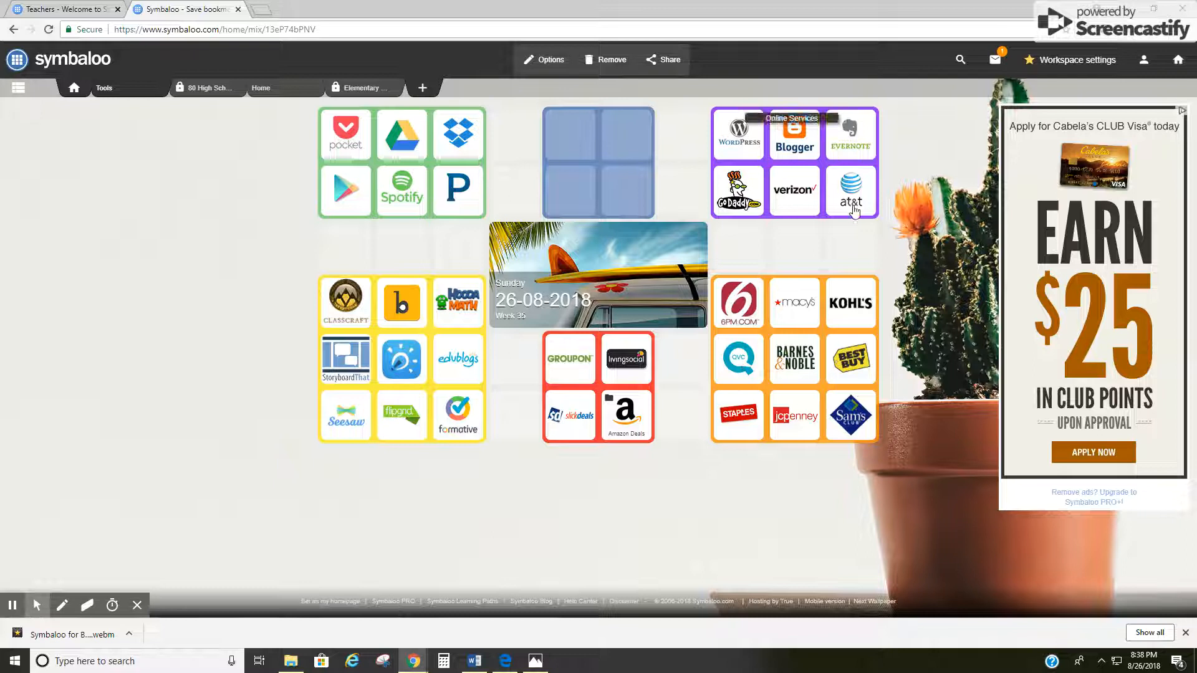
Look through all the tiles of the 80 High School Math Sites webmix
{"action": "left_click", "coordinate": [201, 91]}
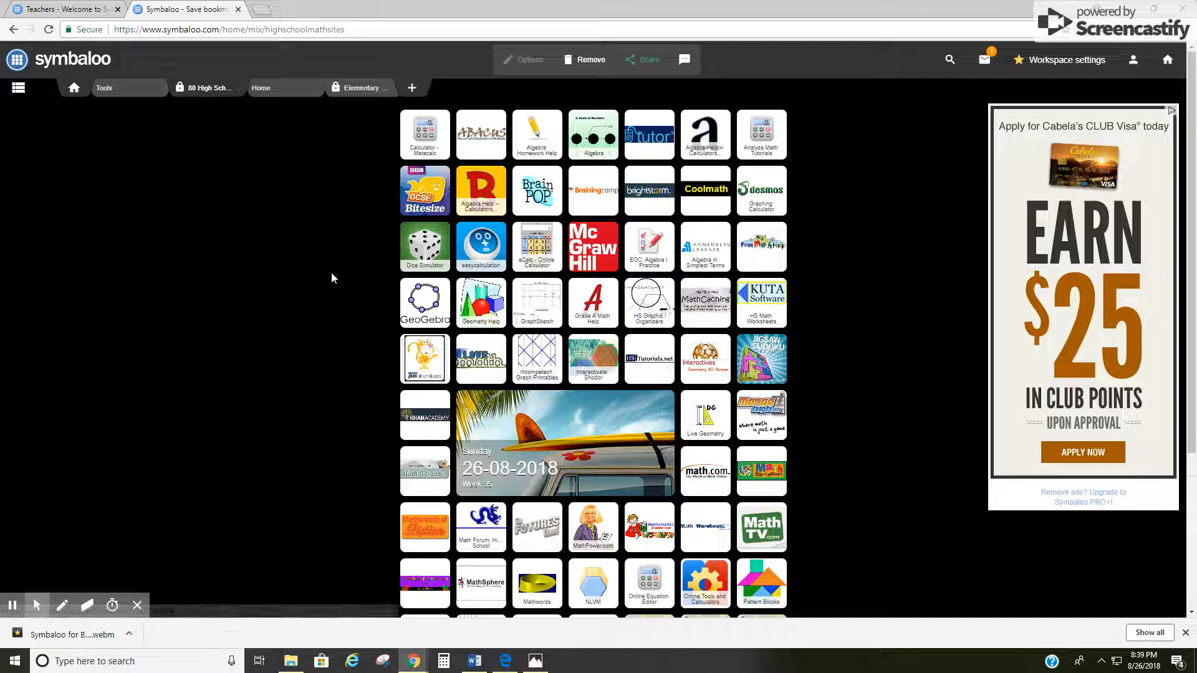
{"action": "scroll", "coordinate": [342, 286], "scroll_direction": "down", "scroll_amount": 4}
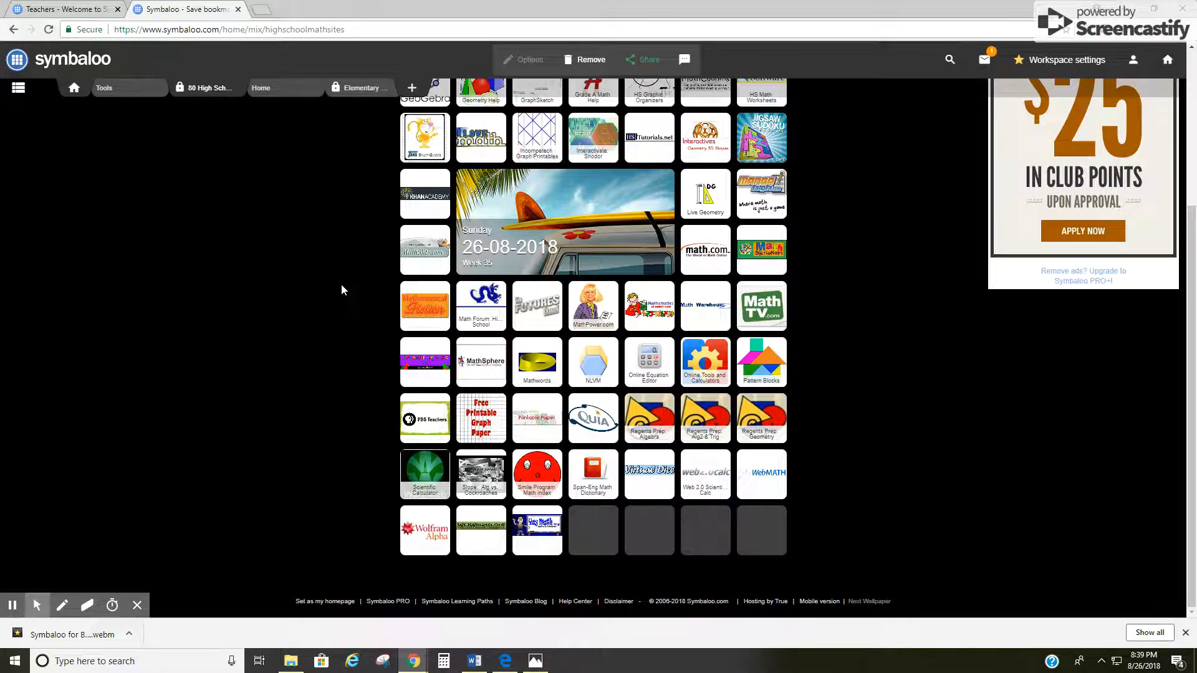
{"action": "scroll", "coordinate": [341, 285], "scroll_direction": "up", "scroll_amount": 4}
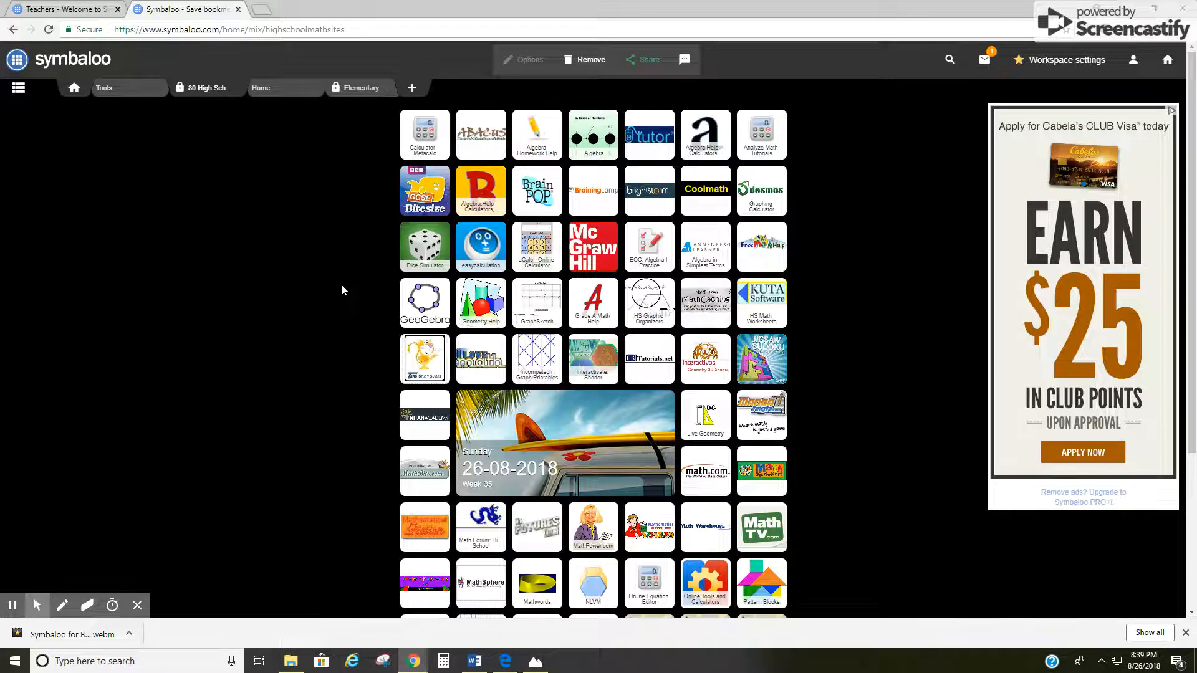
View the Elementary Math webmix and check which options its Gamequarium tile offers
{"action": "left_click", "coordinate": [355, 90]}
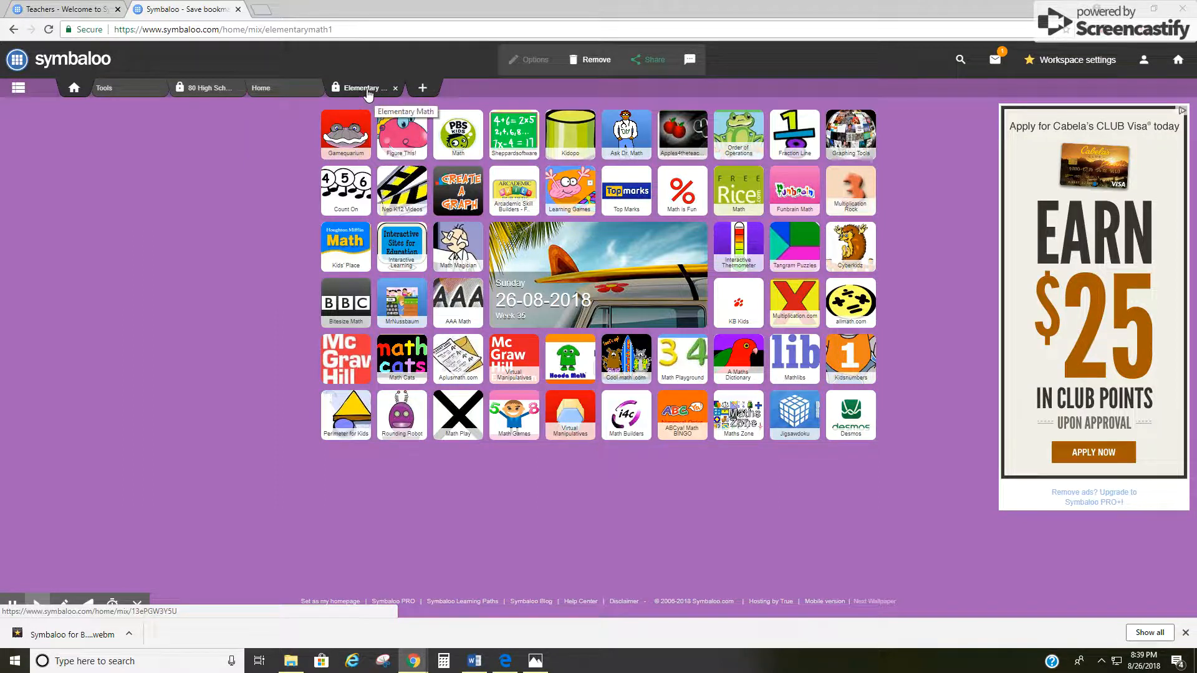
{"action": "right_click", "coordinate": [345, 134]}
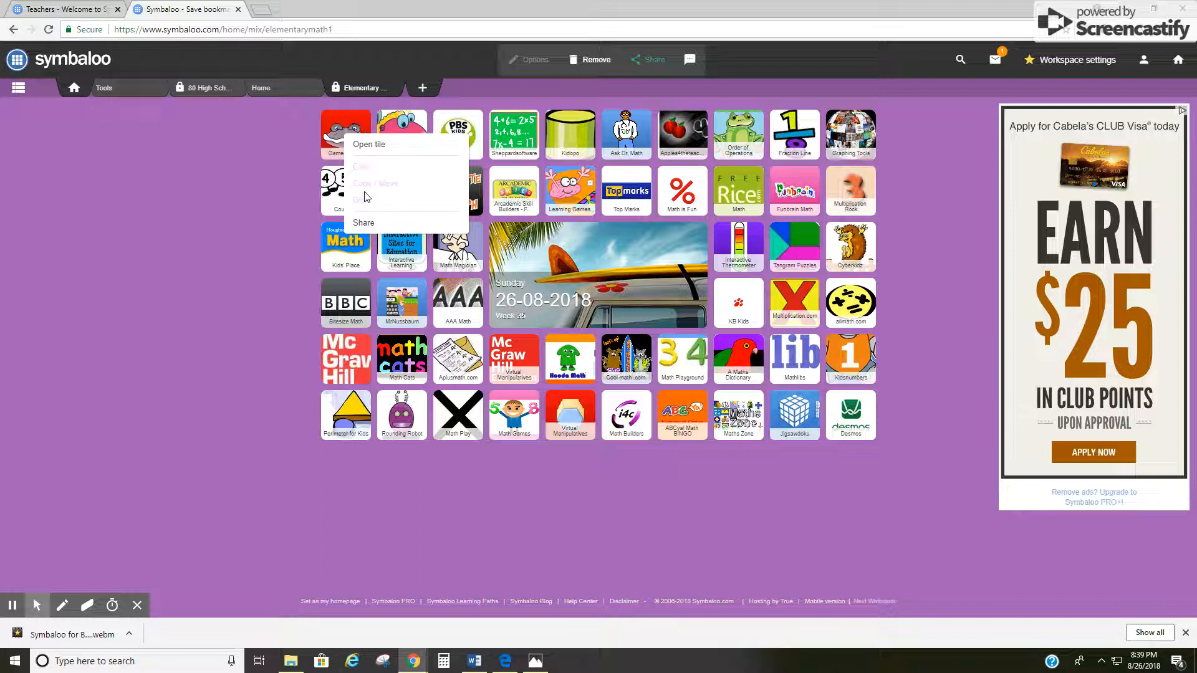
{"action": "left_click", "coordinate": [217, 146]}
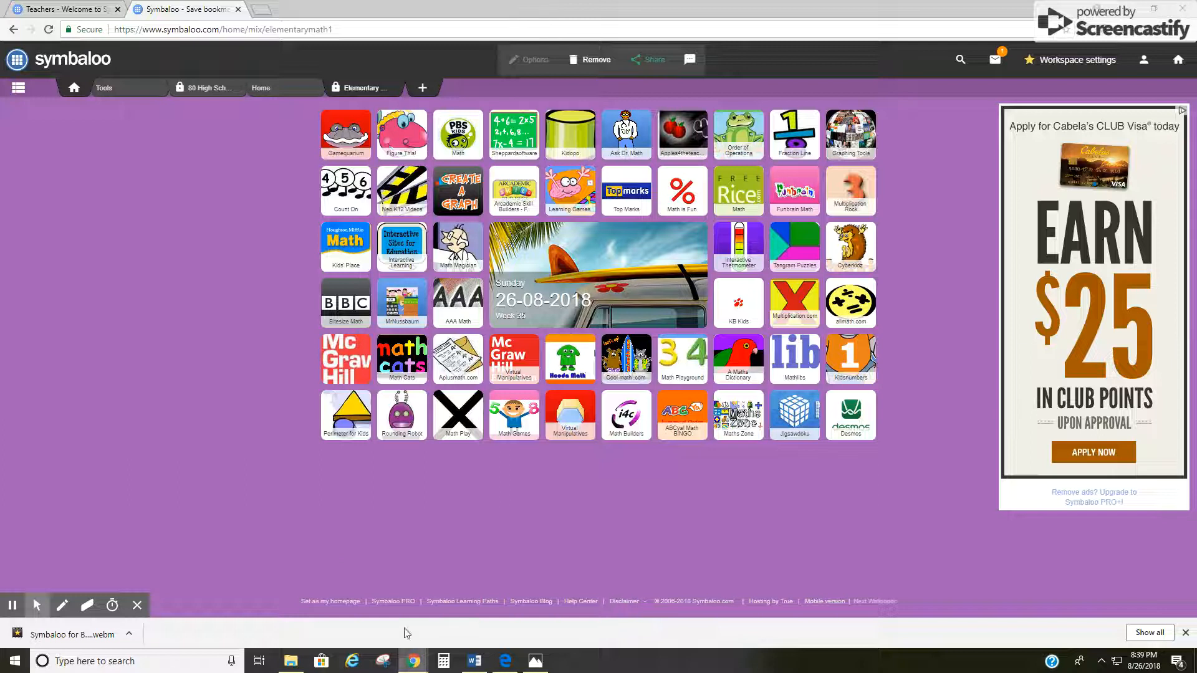
Compare the Tools, Home and Elementary Math webmixes by viewing each one in turn
{"action": "mouse_move", "coordinate": [418, 667]}
{"action": "left_click", "coordinate": [118, 91]}
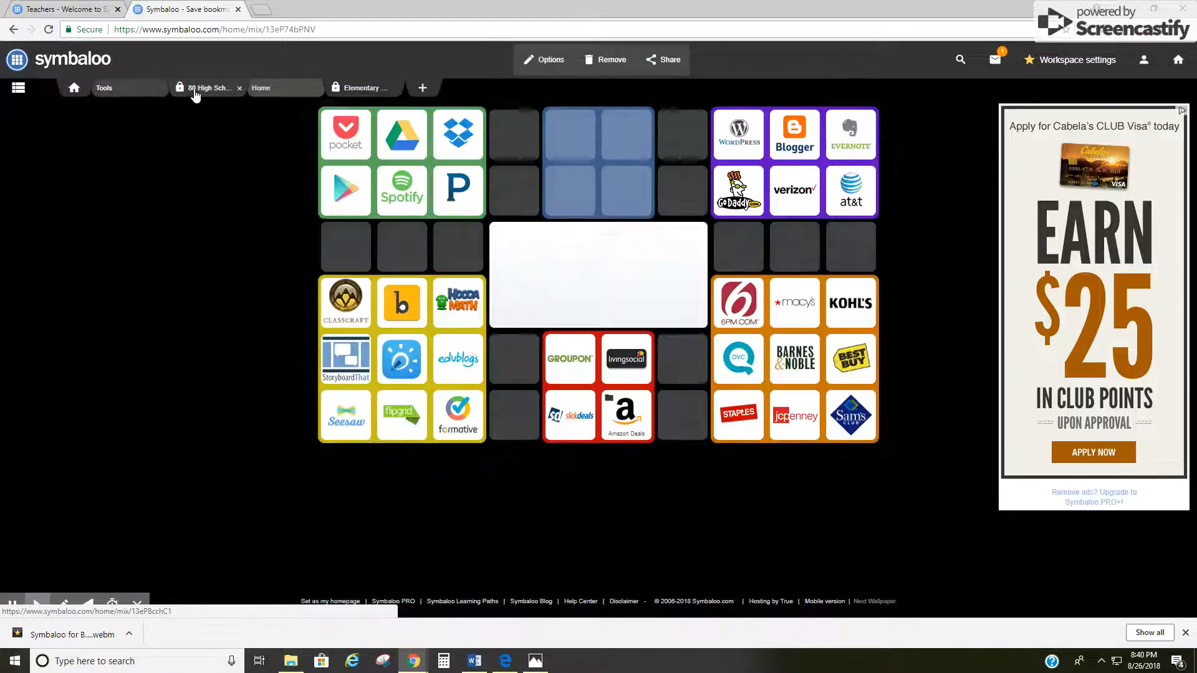
{"action": "left_click", "coordinate": [270, 92]}
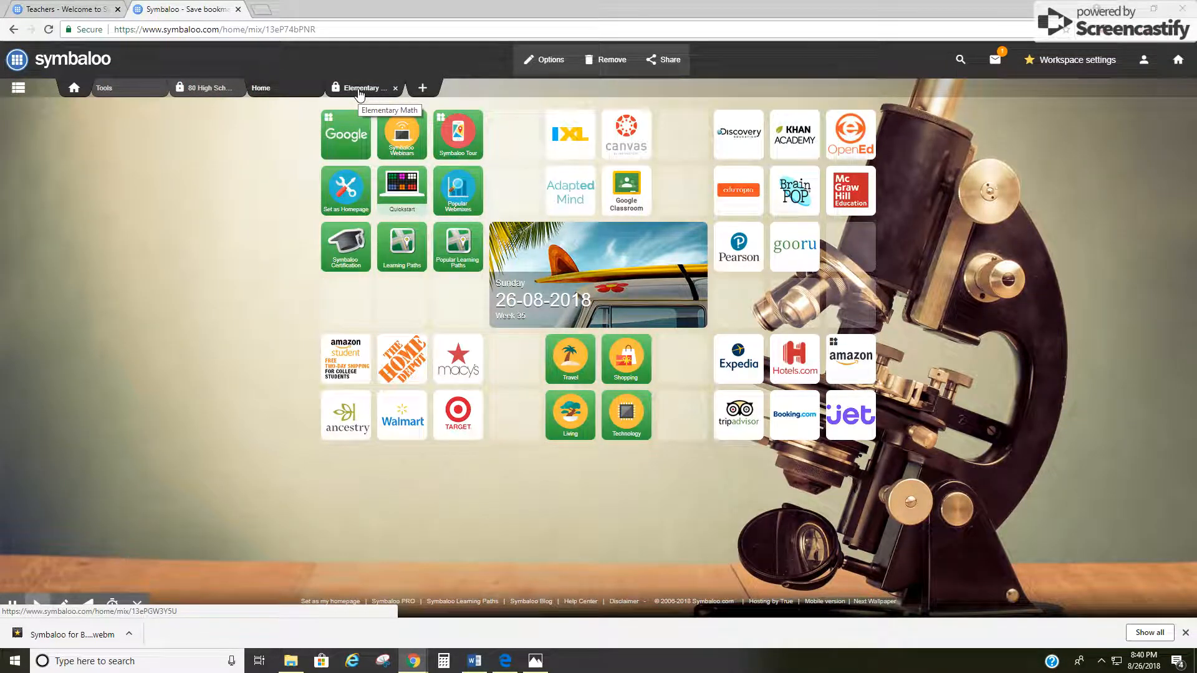
{"action": "left_click", "coordinate": [359, 91]}
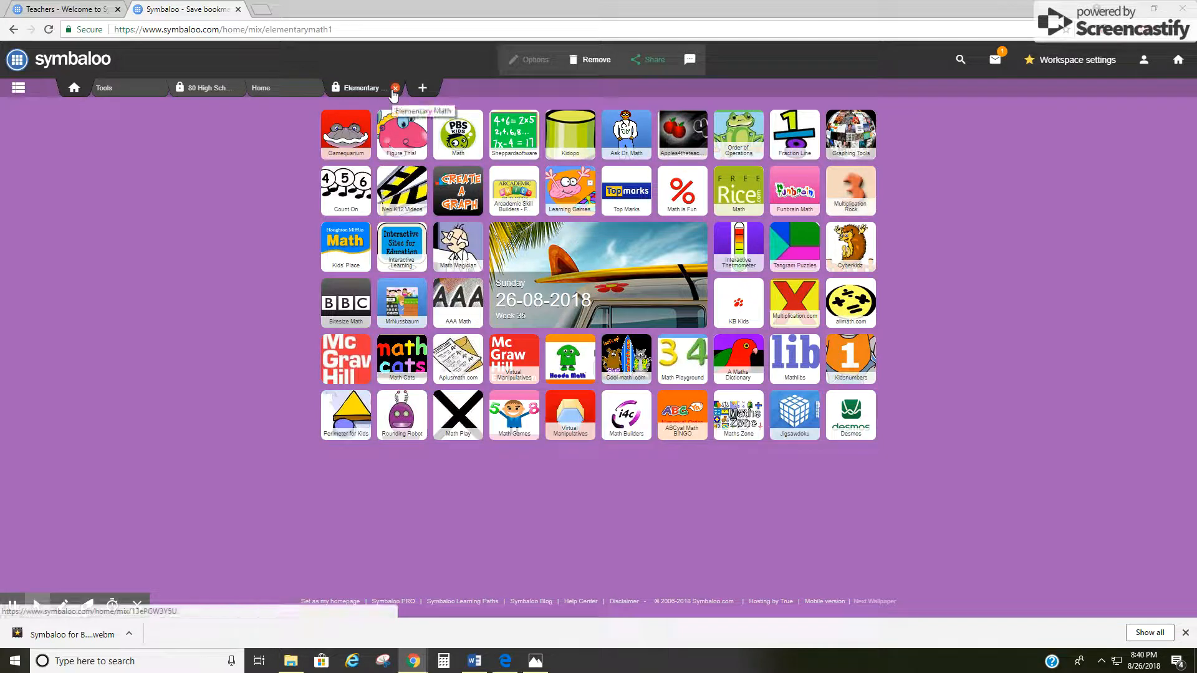
Hide the Elementary Math, Home and 80 High School Math Sites webmixes, leaving only Tools open
{"action": "left_click", "coordinate": [394, 89]}
{"action": "left_click", "coordinate": [318, 89]}
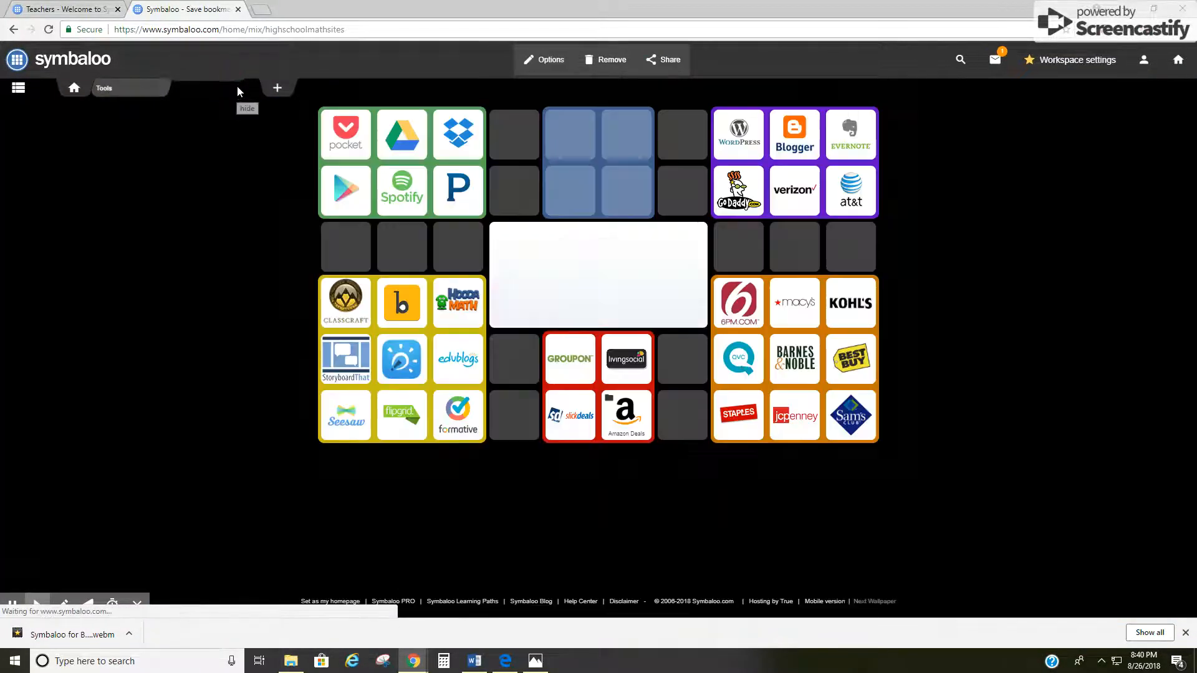
{"action": "left_click", "coordinate": [237, 92]}
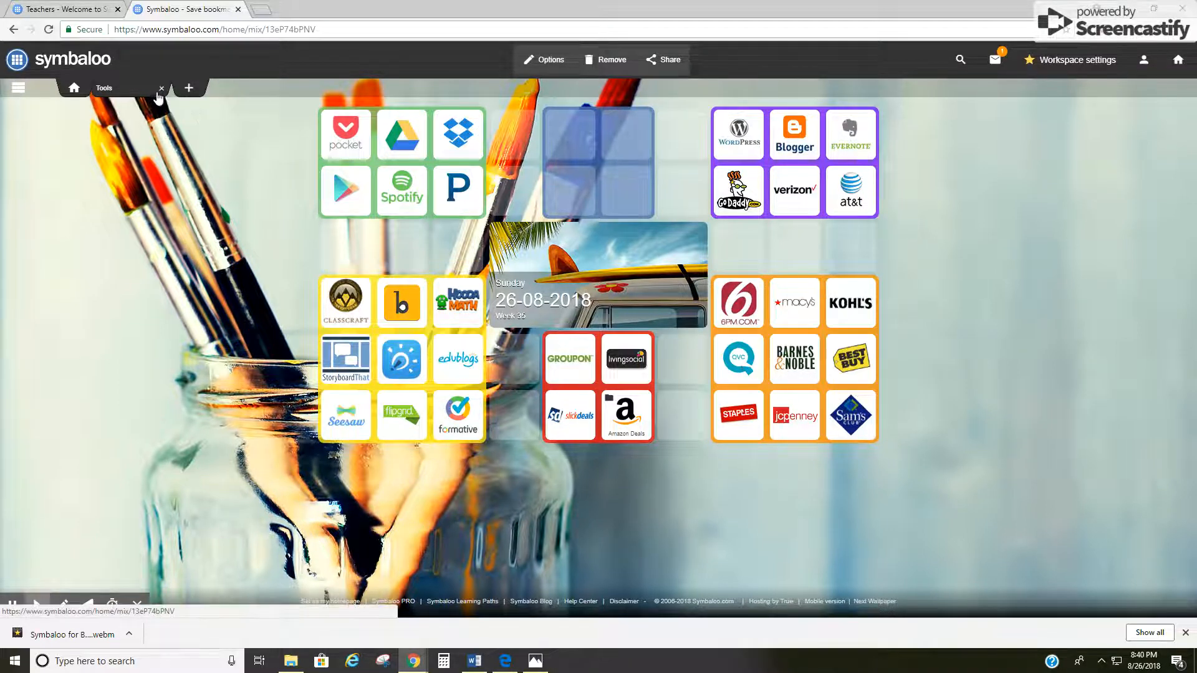
Start adding a webmix with quickstart from the list of My webmixes
{"action": "mouse_move", "coordinate": [161, 90]}
{"action": "left_click", "coordinate": [18, 89]}
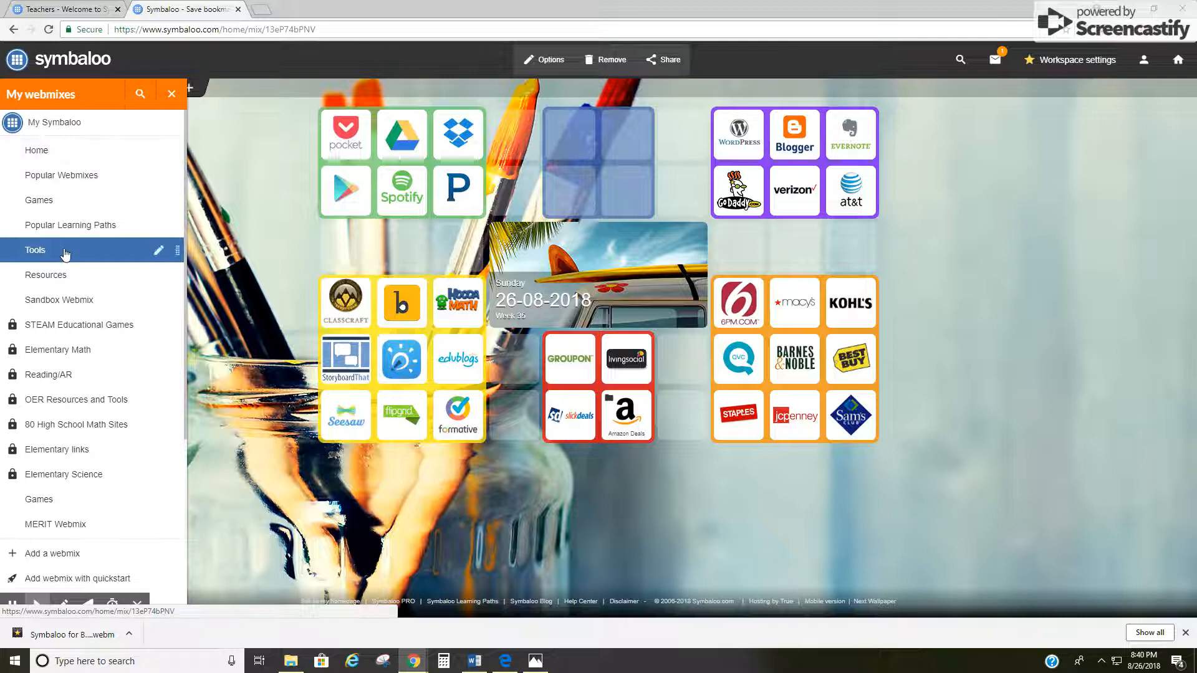
{"action": "left_click", "coordinate": [61, 583]}
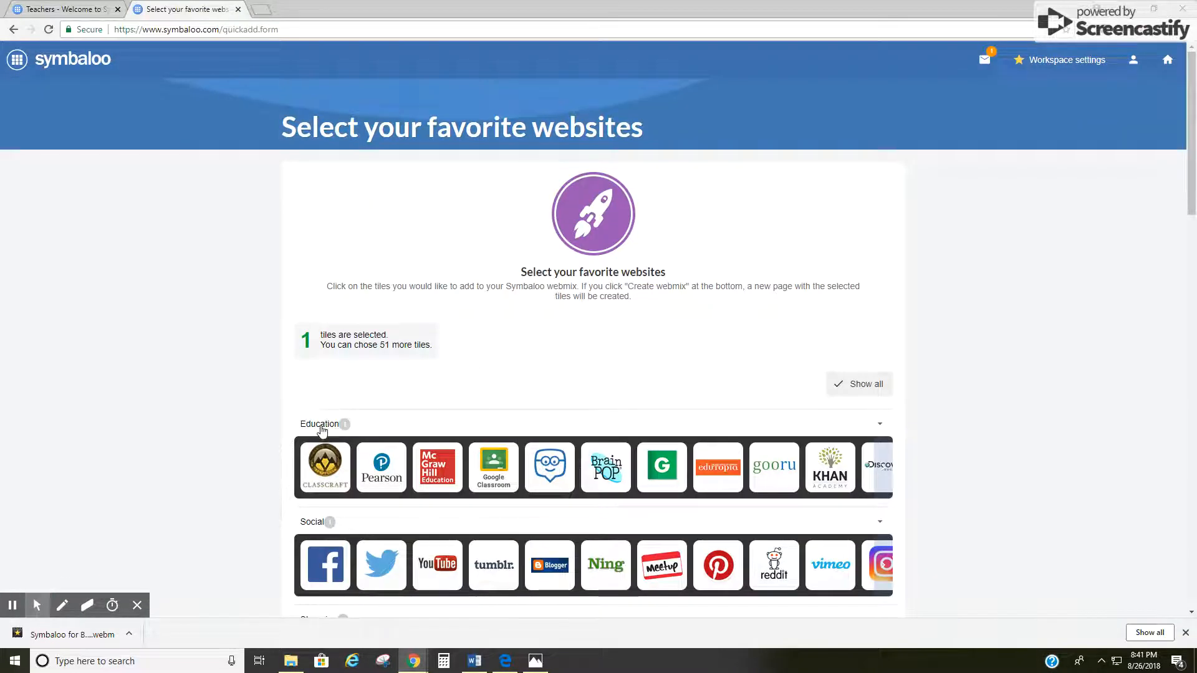
Browse the website categories and select the blue glasses-face, BrainPOP, Khan Academy and Discovery tiles under Education
{"action": "scroll", "coordinate": [308, 431], "scroll_direction": "down", "scroll_amount": 10}
{"action": "scroll", "coordinate": [308, 431], "scroll_direction": "down", "scroll_amount": 1}
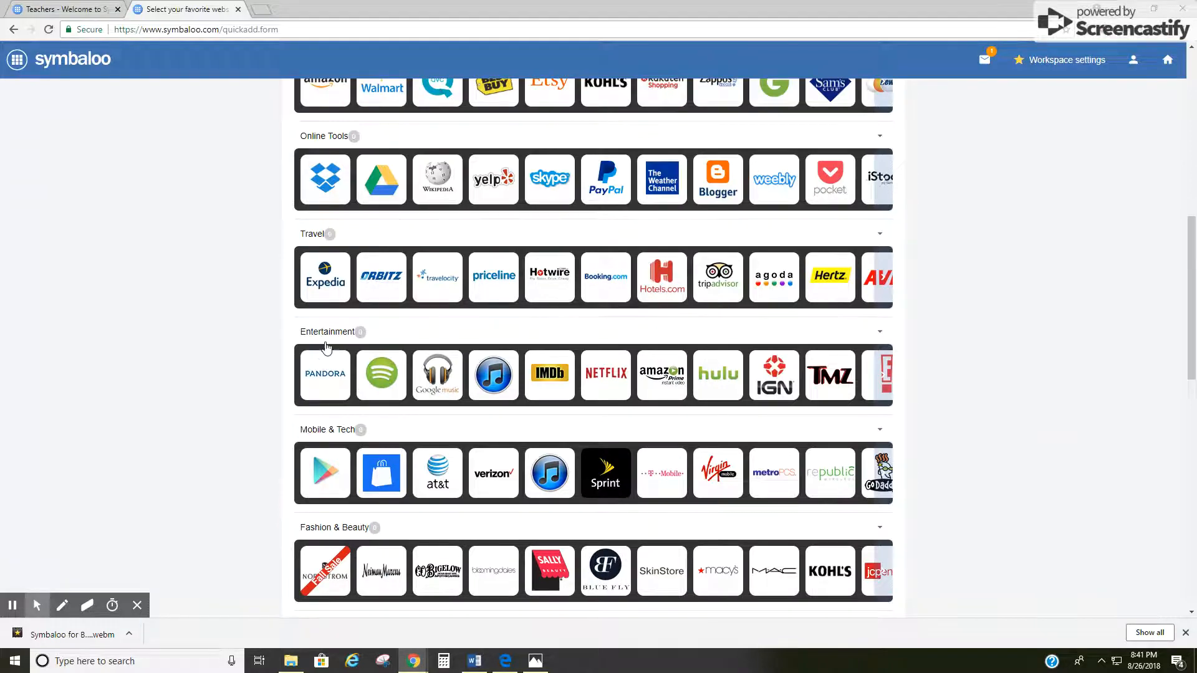
{"action": "scroll", "coordinate": [338, 546], "scroll_direction": "up", "scroll_amount": 10}
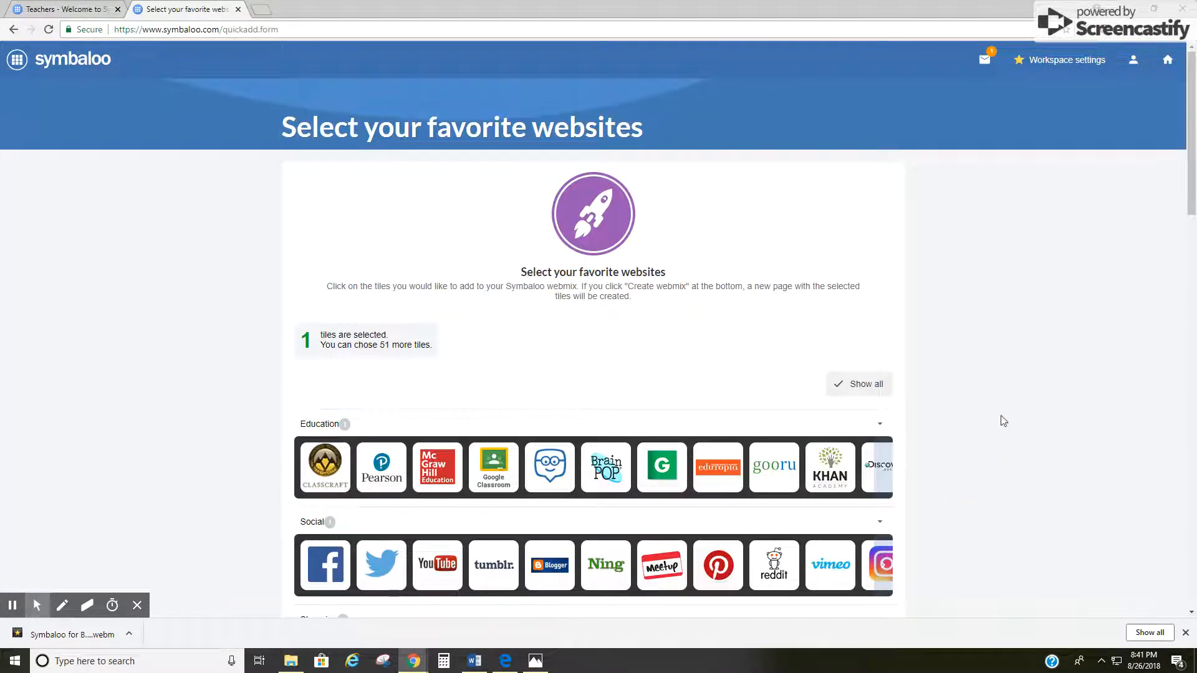
{"action": "left_click_drag", "start_coordinate": [1190, 188], "coordinate": [1192, 252]}
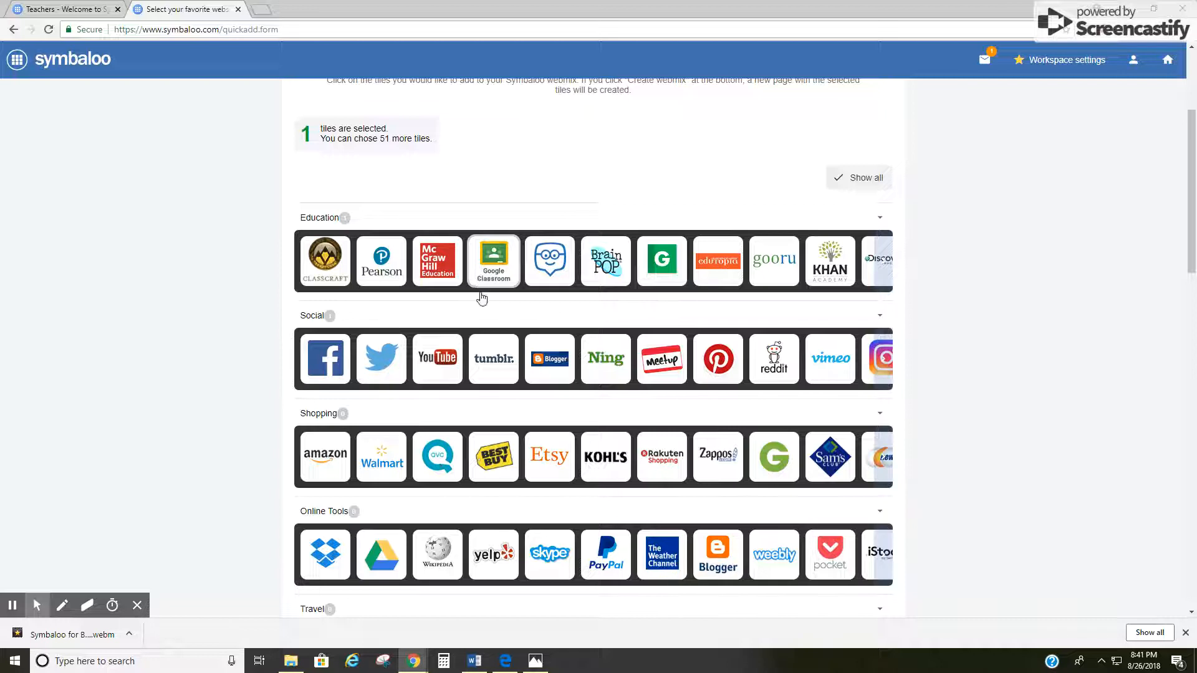
{"action": "left_click", "coordinate": [563, 278]}
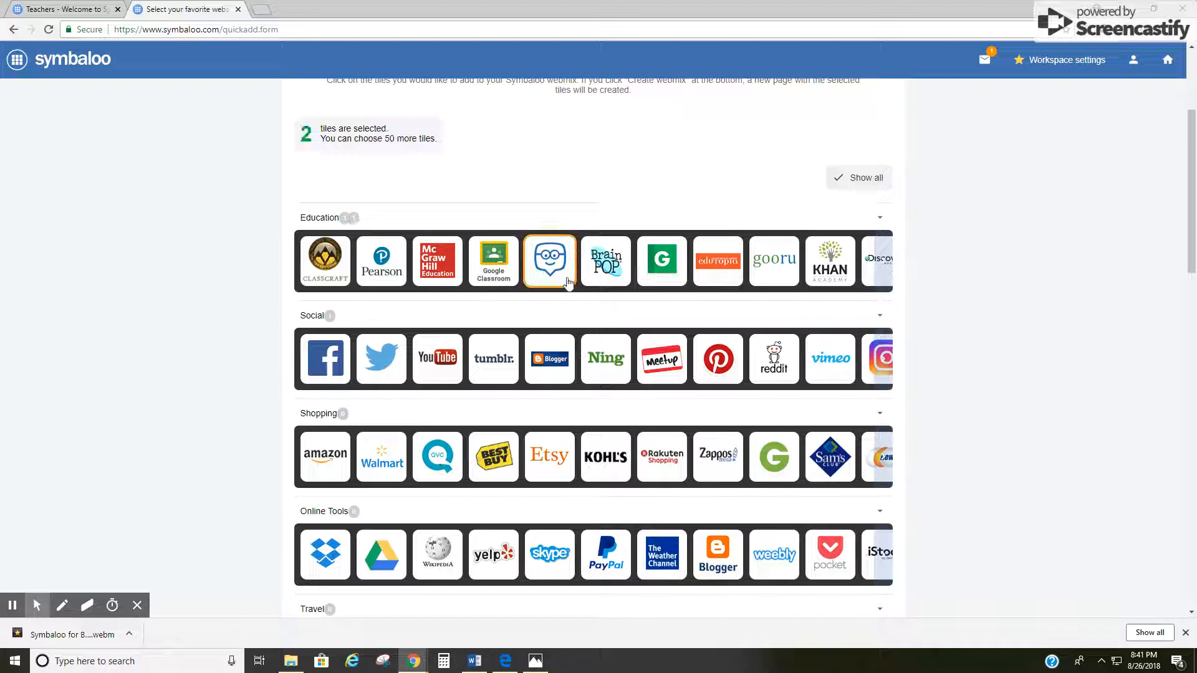
{"action": "left_click", "coordinate": [602, 274]}
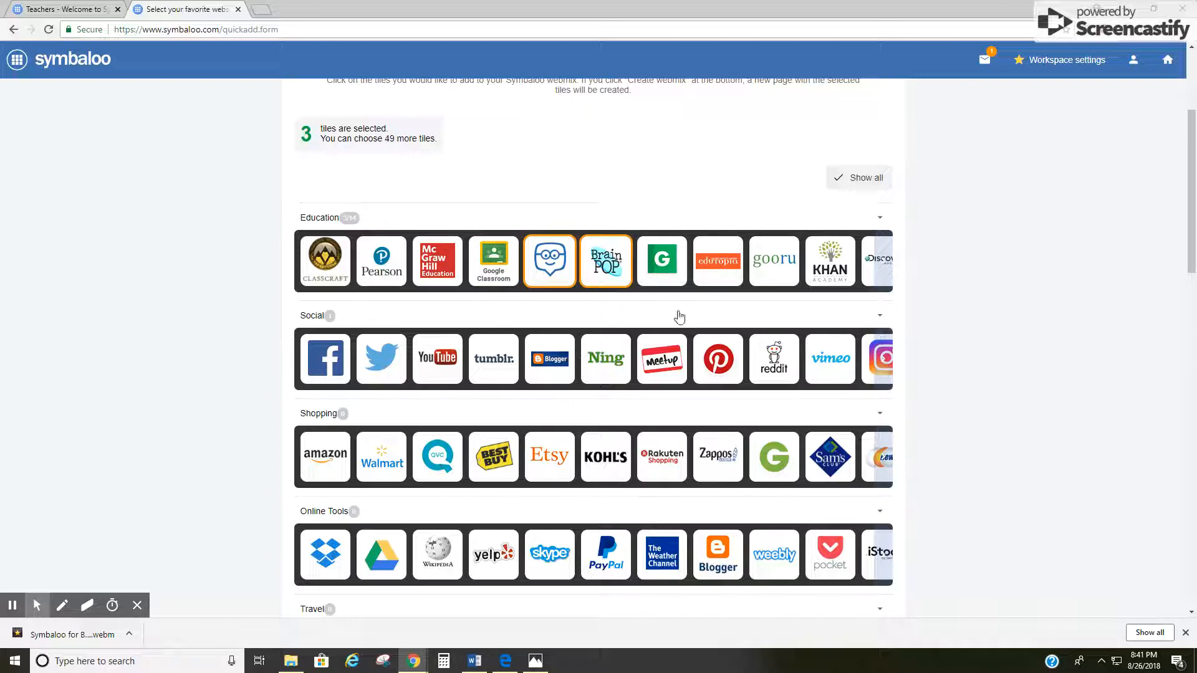
{"action": "left_click", "coordinate": [829, 265]}
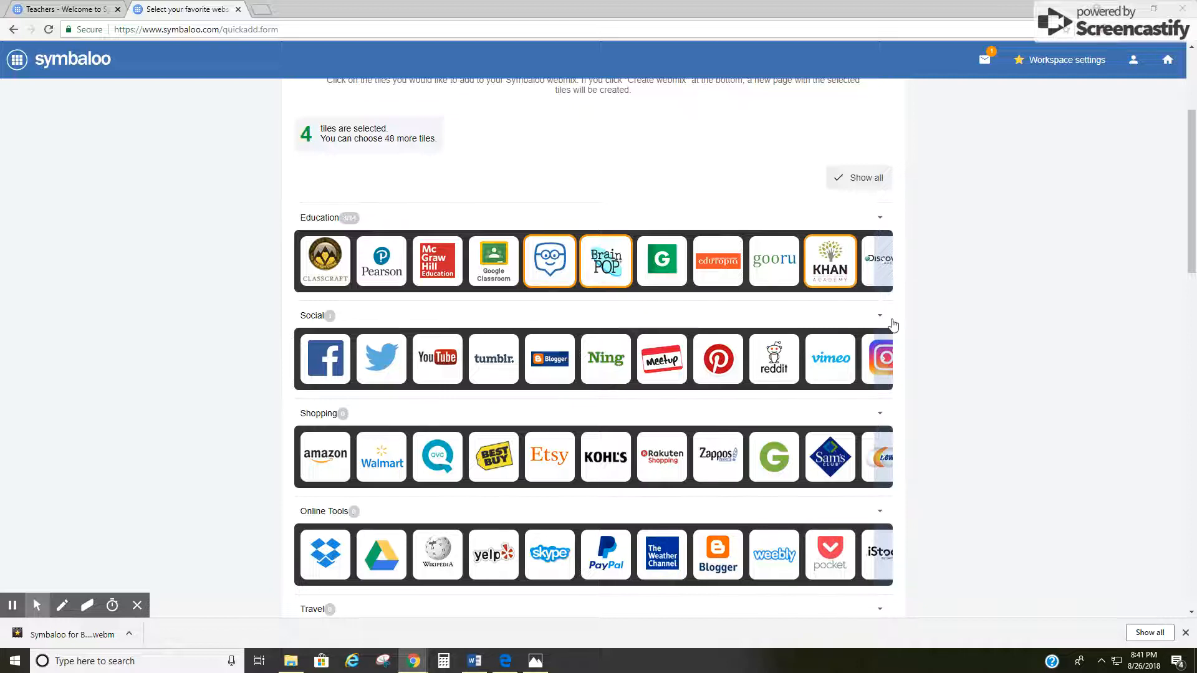
{"action": "left_click", "coordinate": [882, 260]}
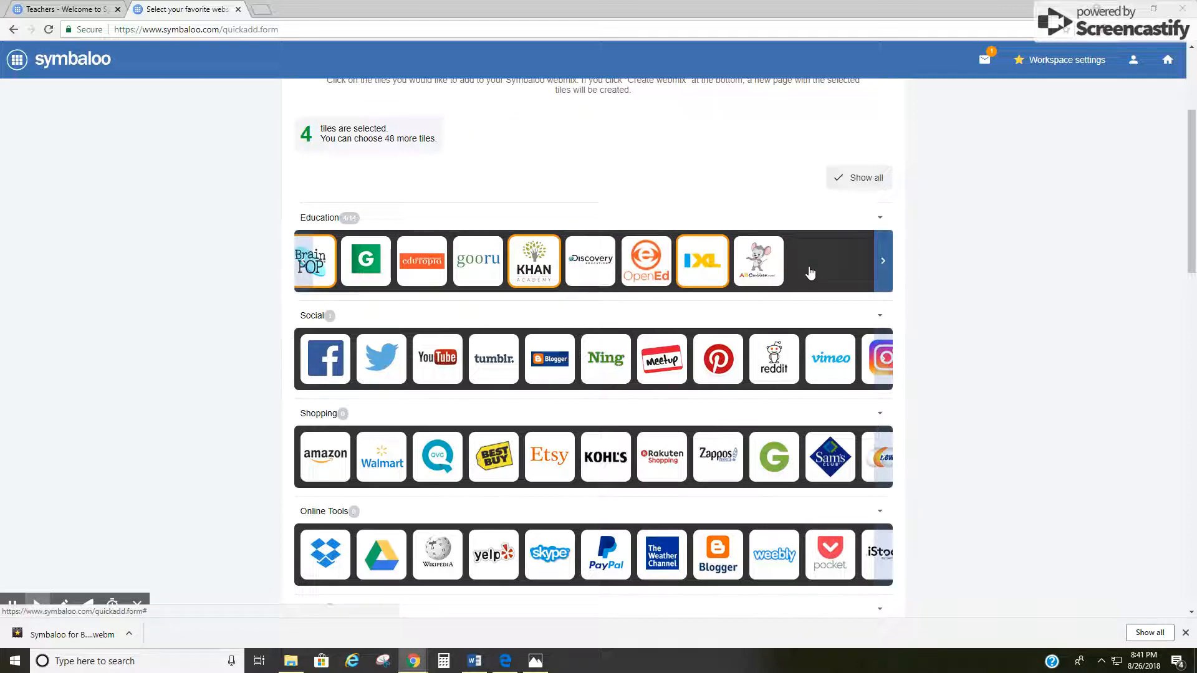
{"action": "left_click", "coordinate": [588, 272]}
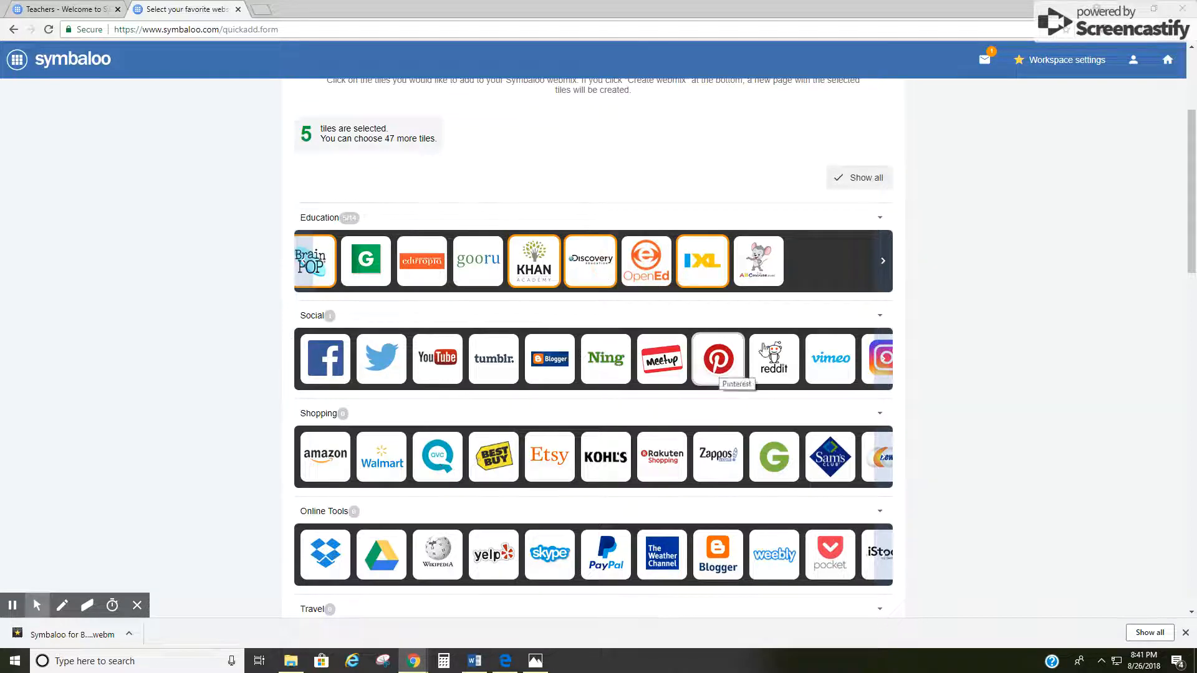
Create the webmix from the selected tiles and finish the setup without choosing any suggested webmixes
{"action": "scroll", "coordinate": [826, 346], "scroll_direction": "down", "scroll_amount": 20}
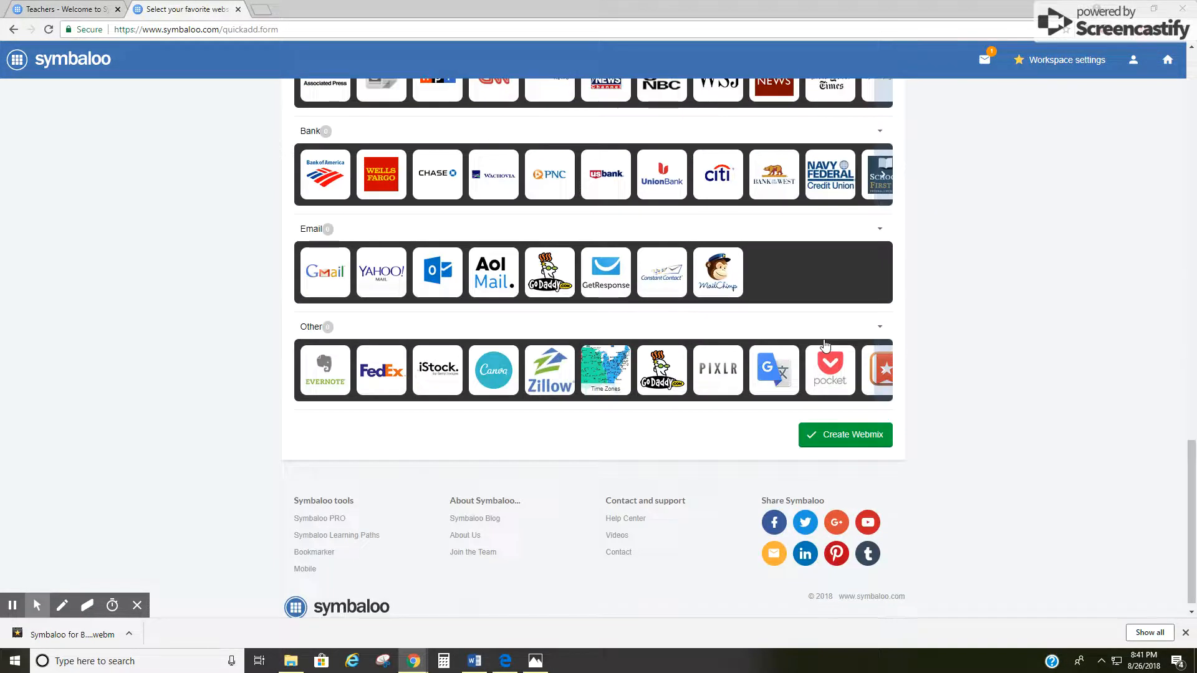
{"action": "left_click", "coordinate": [837, 440]}
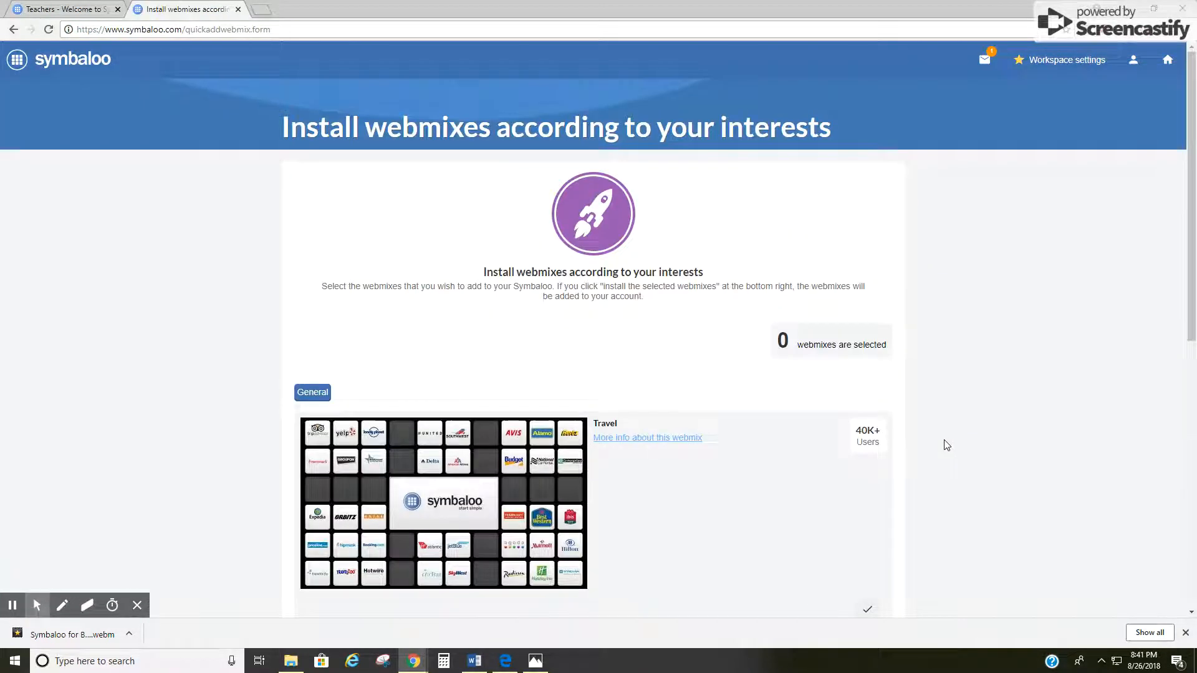
{"action": "scroll", "coordinate": [947, 434], "scroll_direction": "down", "scroll_amount": 9}
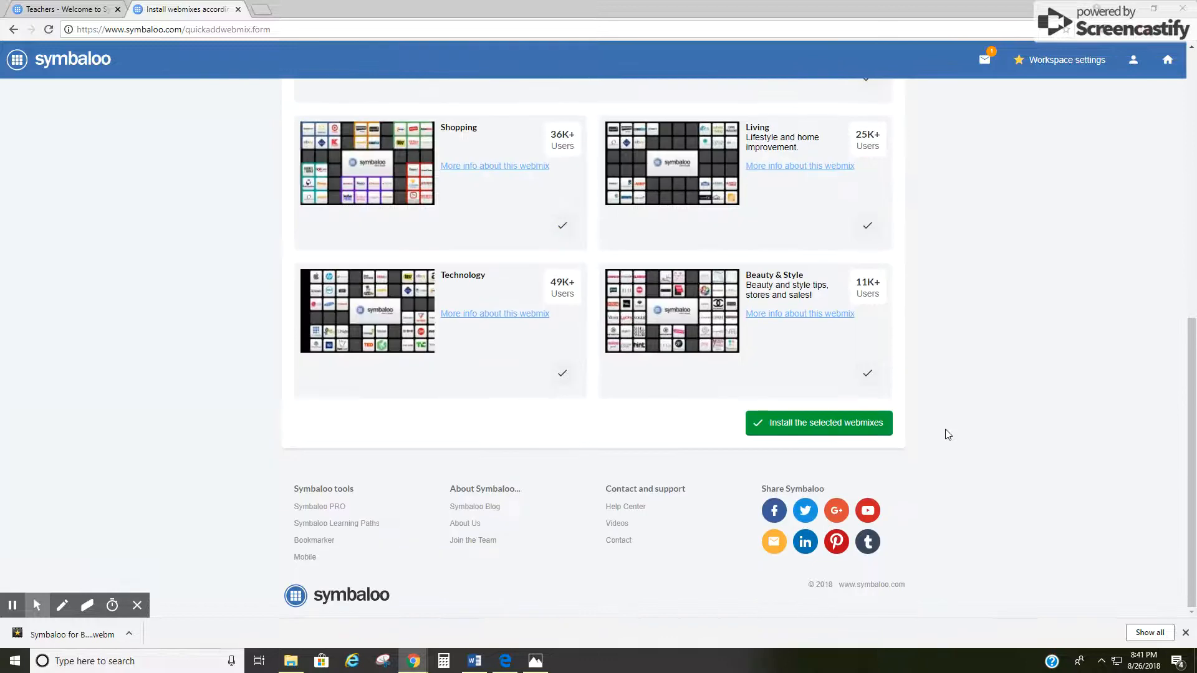
{"action": "left_click", "coordinate": [820, 429]}
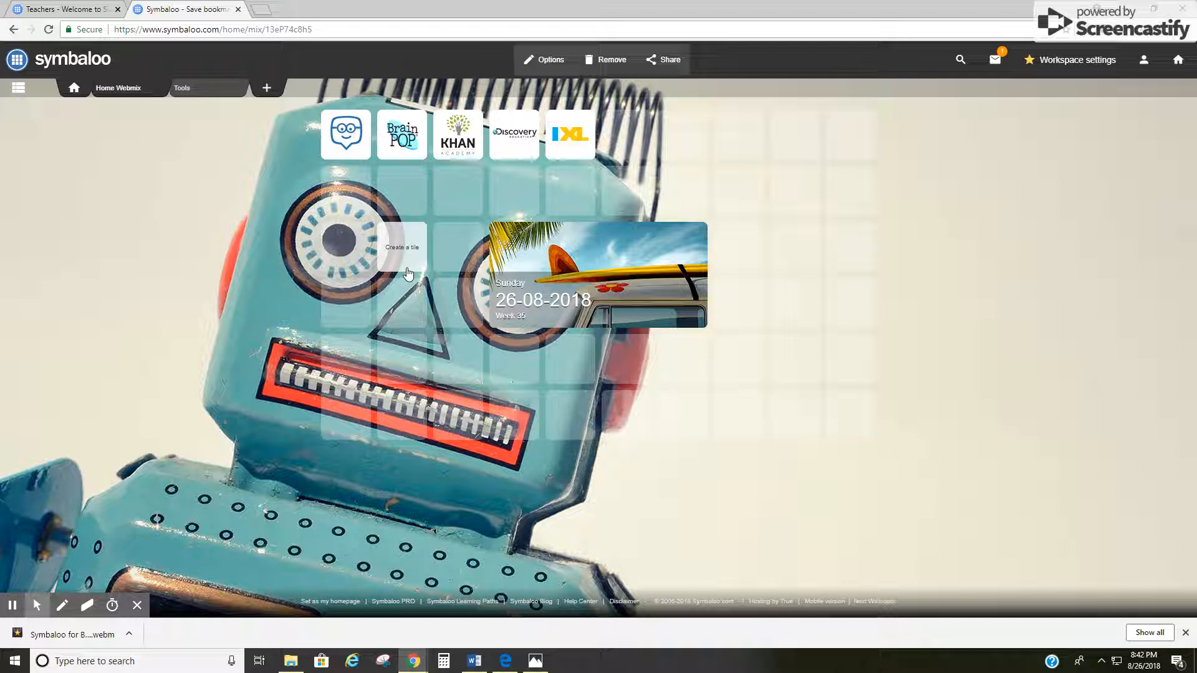
Start creating a website tile in the first column's fourth row and go to its website address
{"action": "left_click", "coordinate": [348, 311]}
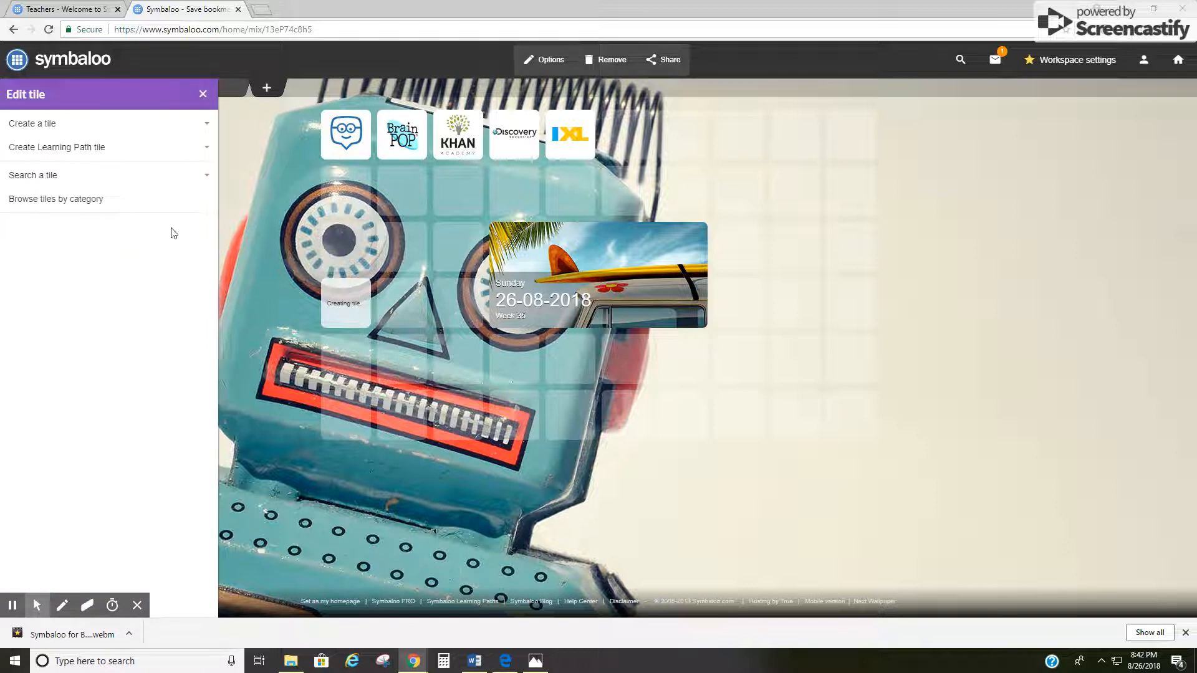
{"action": "left_click", "coordinate": [47, 124]}
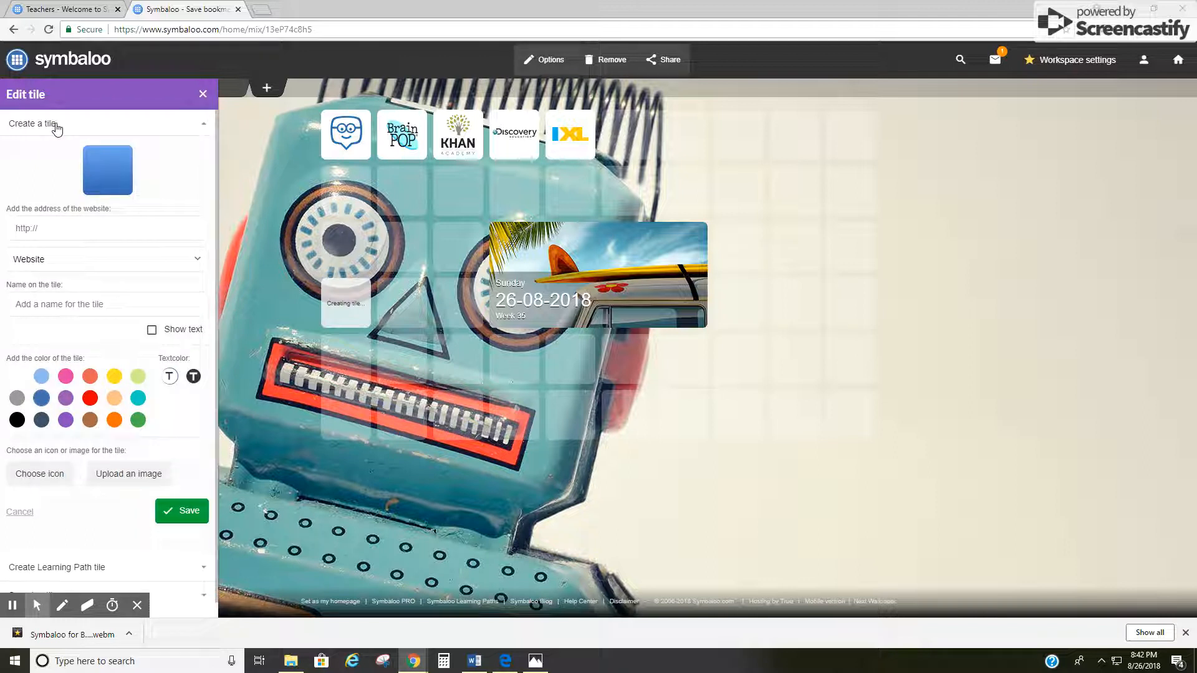
{"action": "left_click", "coordinate": [114, 234]}
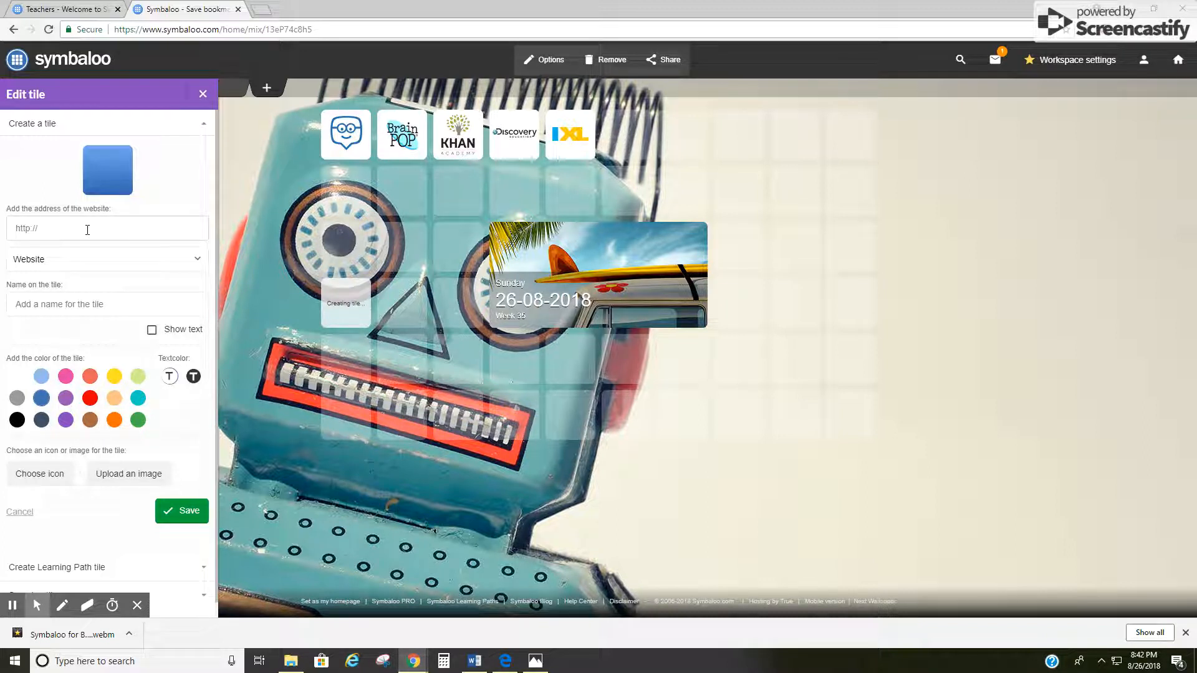
Search the web for "epic books" in a new browser tab and open the getepic.com website
{"action": "left_click", "coordinate": [260, 10]}
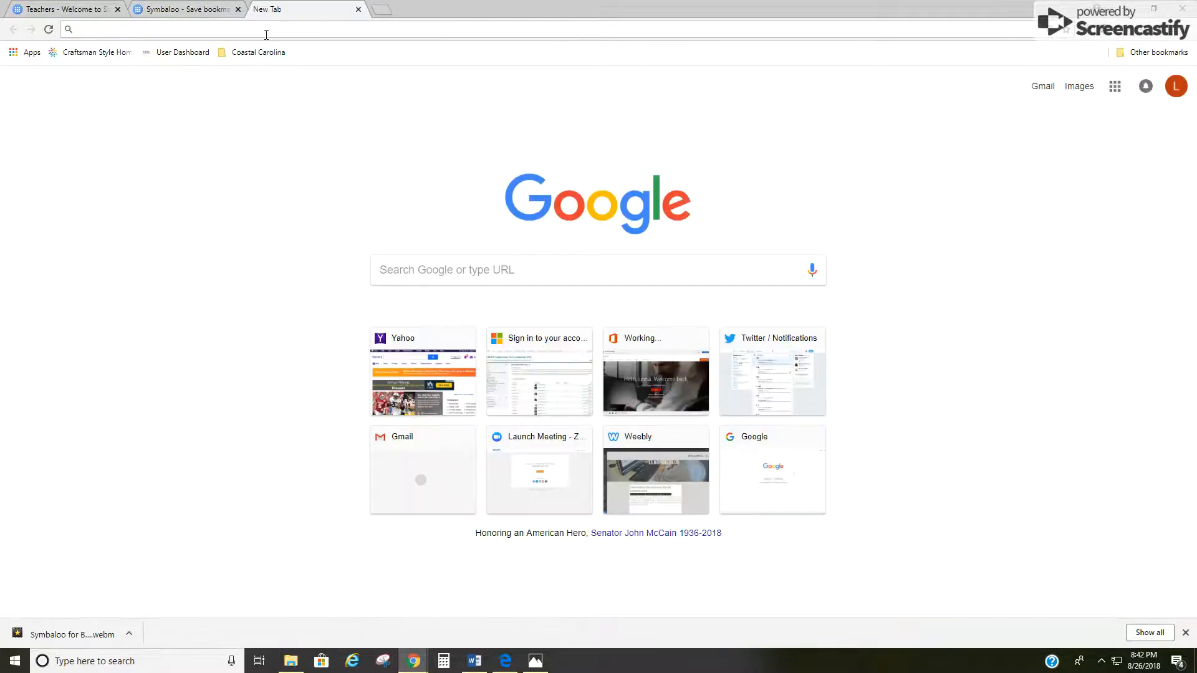
{"action": "type", "text": "epic"}
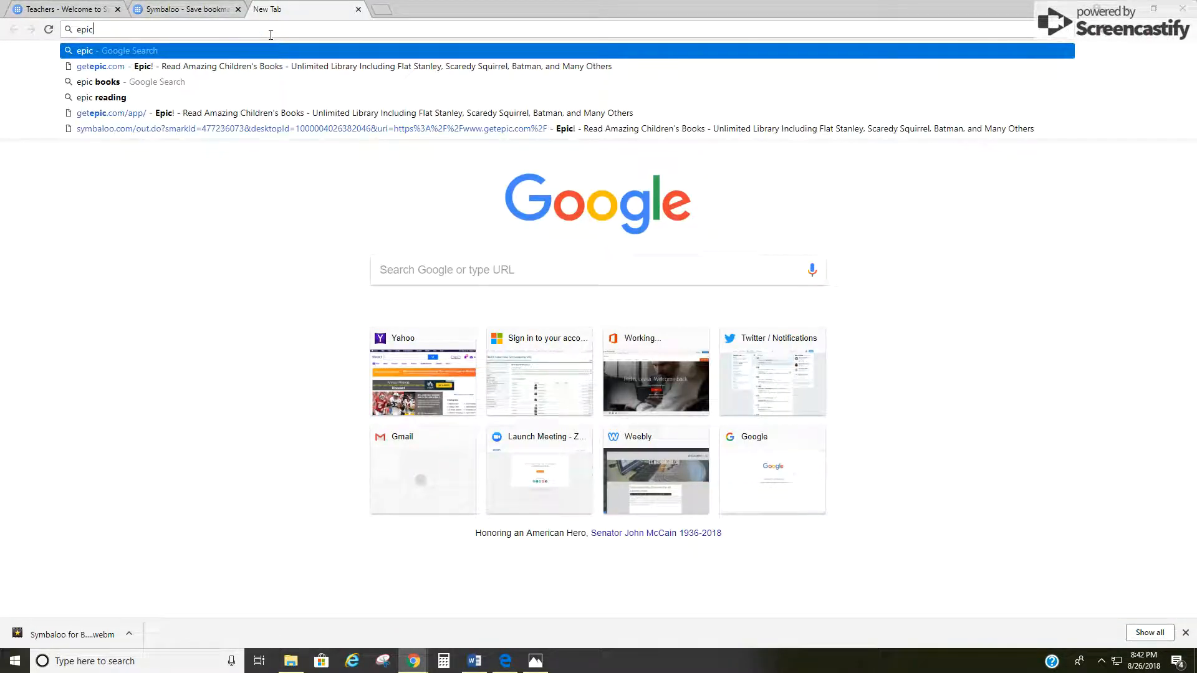
{"action": "type", "text": " books"}
{"action": "key", "text": "Return"}
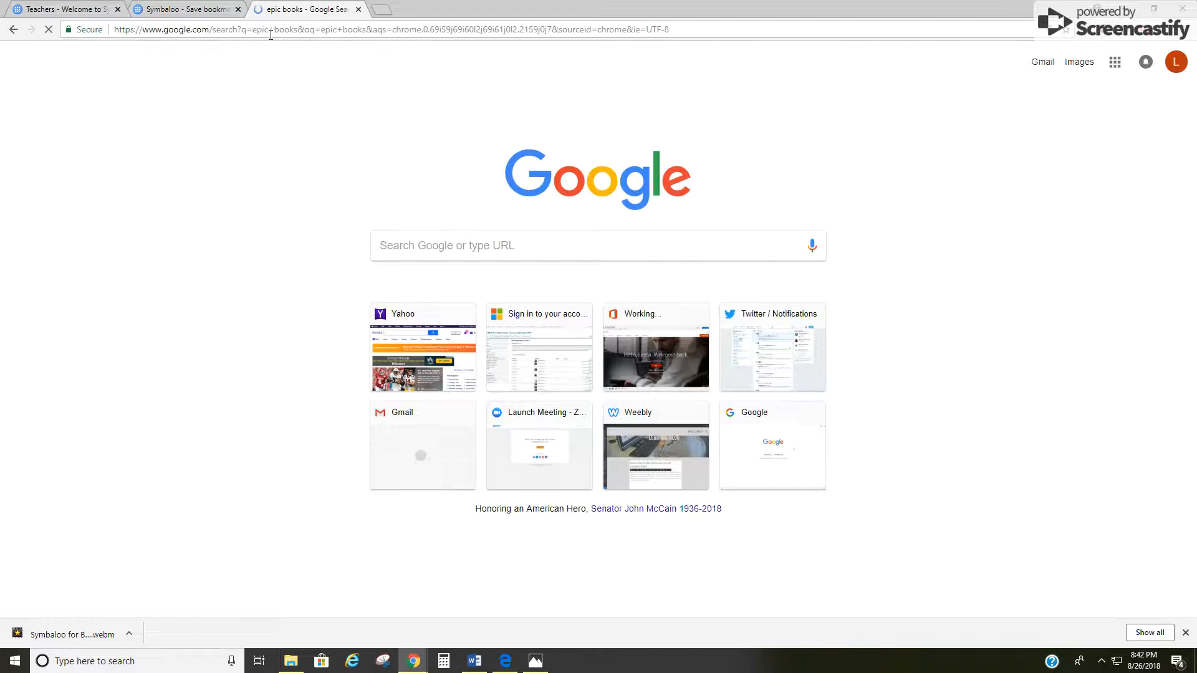
{"action": "left_click", "coordinate": [200, 167]}
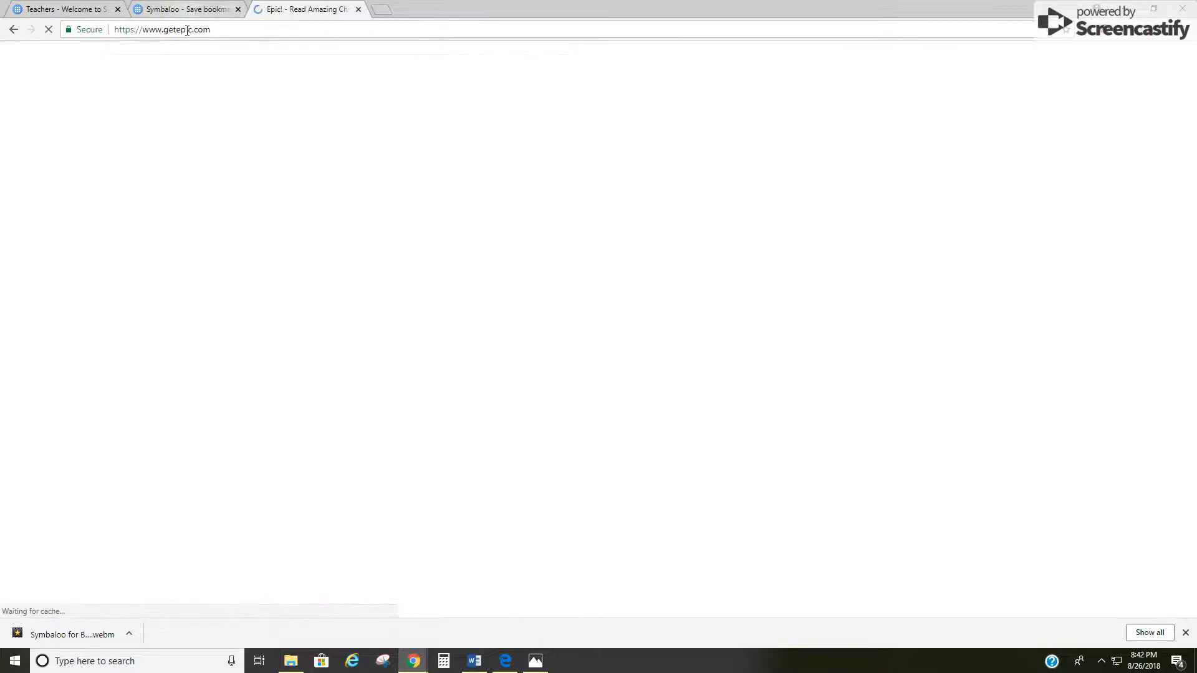
Copy the getepic.com site address and paste it as the website address of the tile being created in Symbaloo
{"action": "left_click", "coordinate": [186, 29]}
{"action": "right_click", "coordinate": [187, 30]}
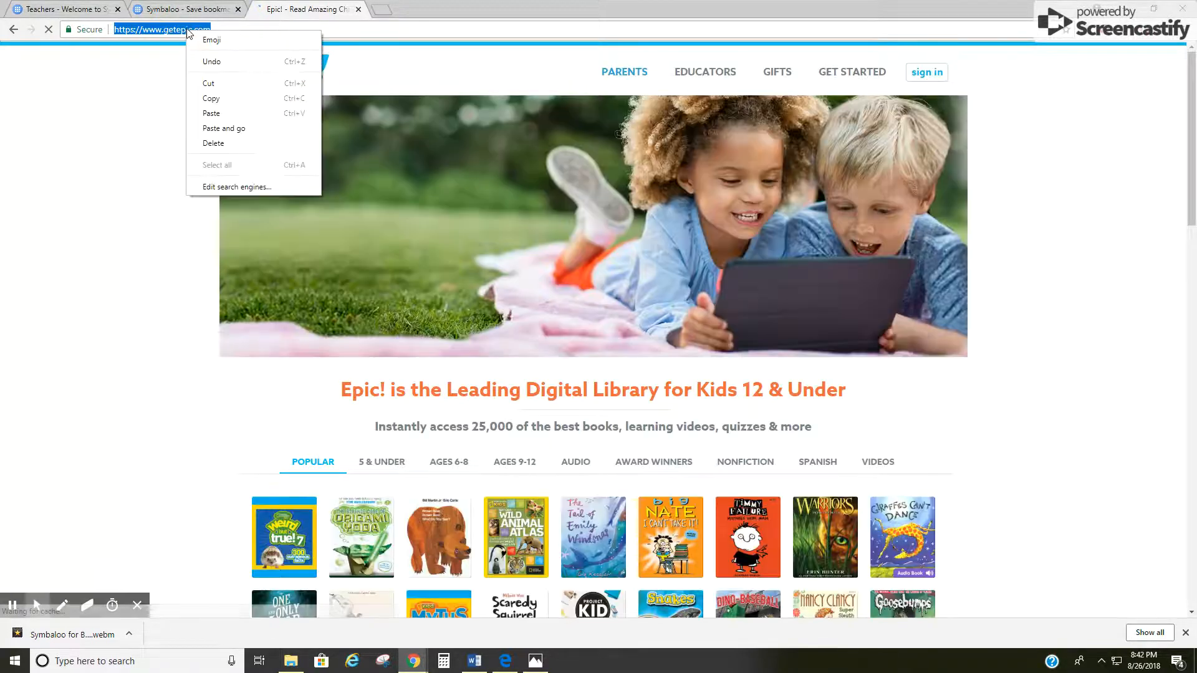
{"action": "left_click", "coordinate": [209, 98]}
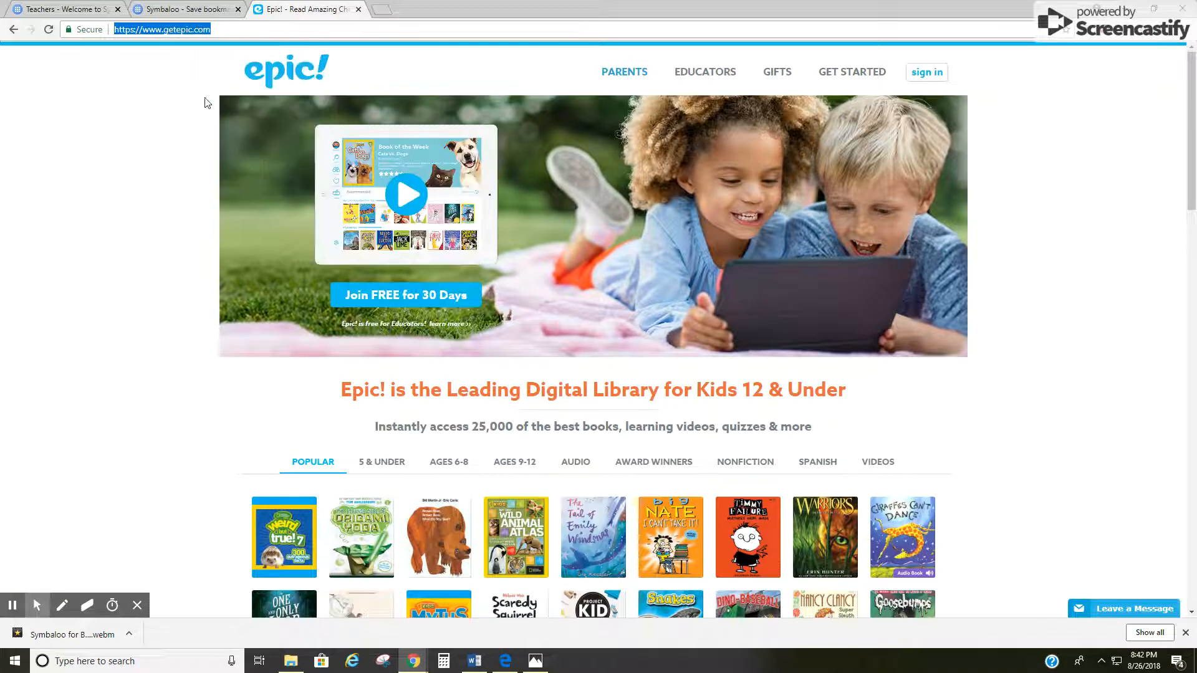
{"action": "left_click", "coordinate": [164, 12]}
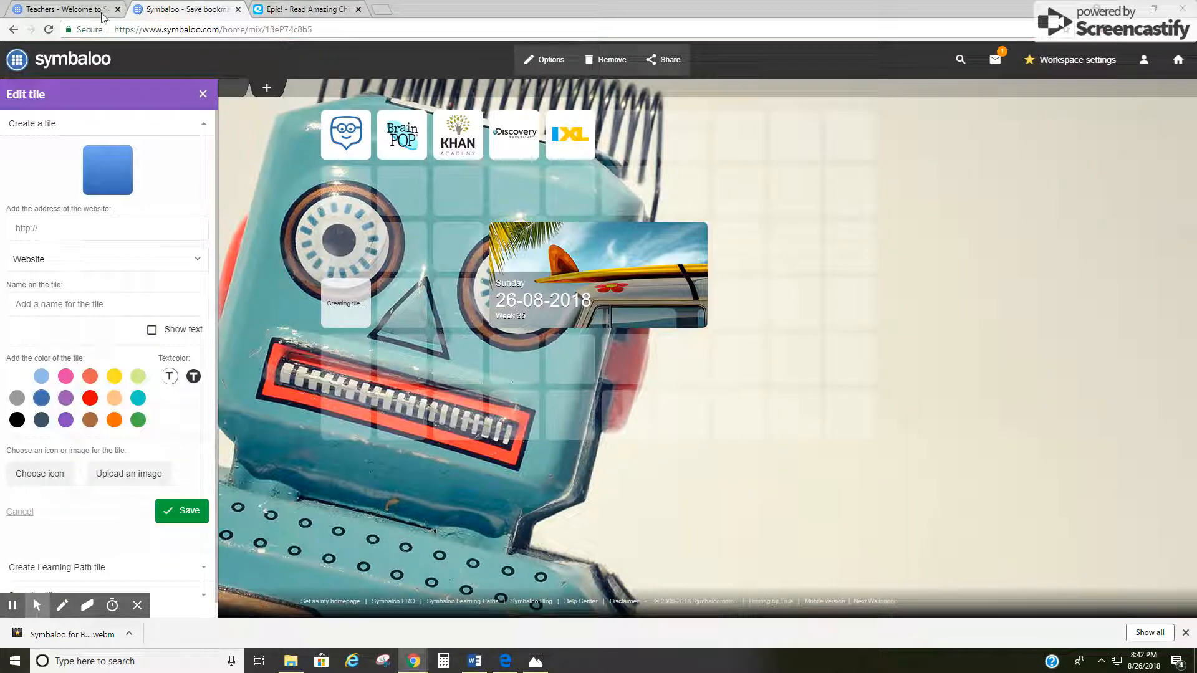
{"action": "left_click", "coordinate": [46, 228]}
{"action": "right_click", "coordinate": [47, 229]}
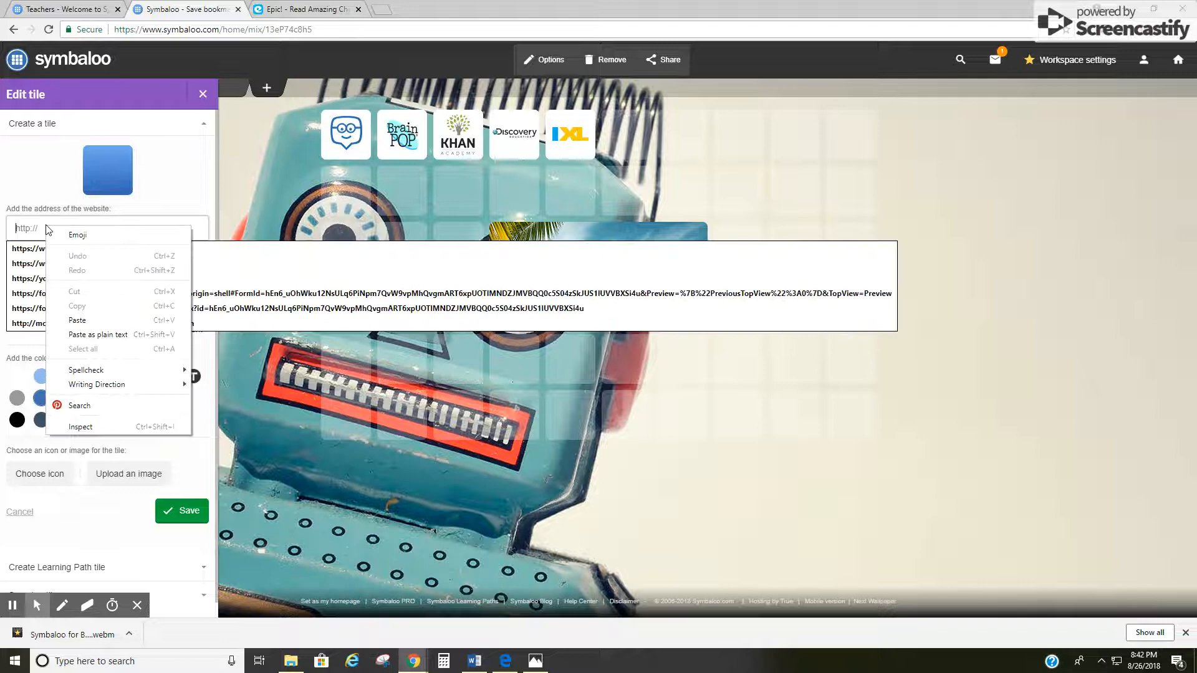
{"action": "left_click", "coordinate": [75, 320]}
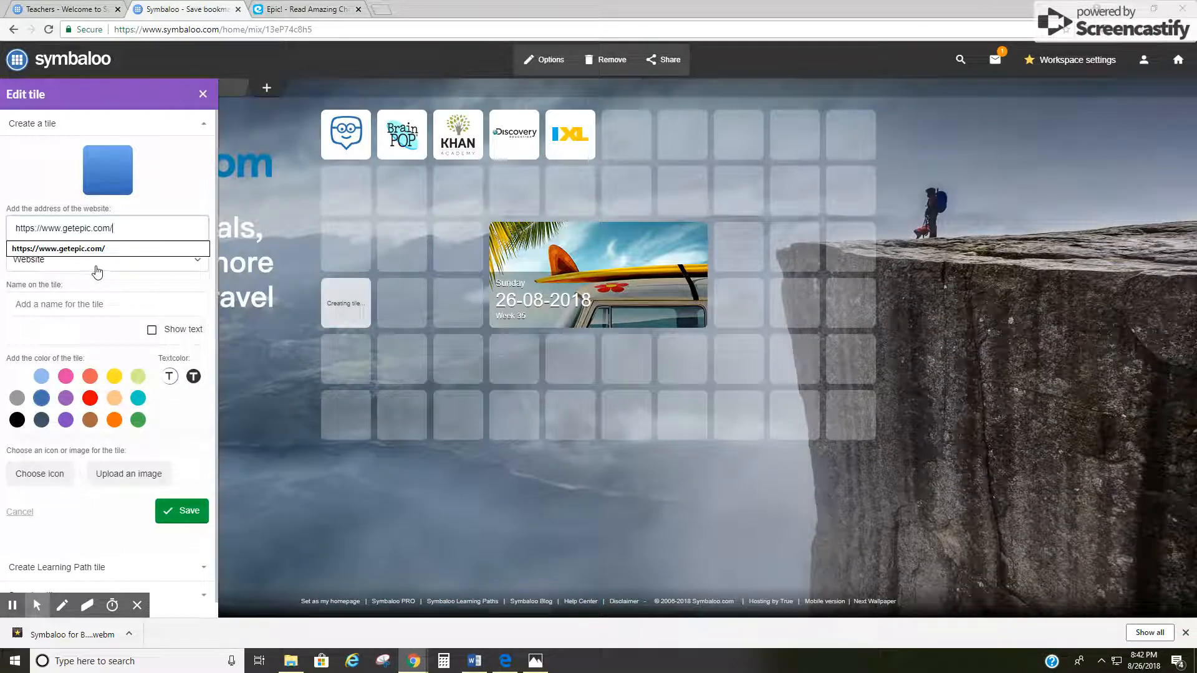
Keep the Epic tile's type as Website, show its name text, color it red and save the tile
{"action": "left_click", "coordinate": [99, 267]}
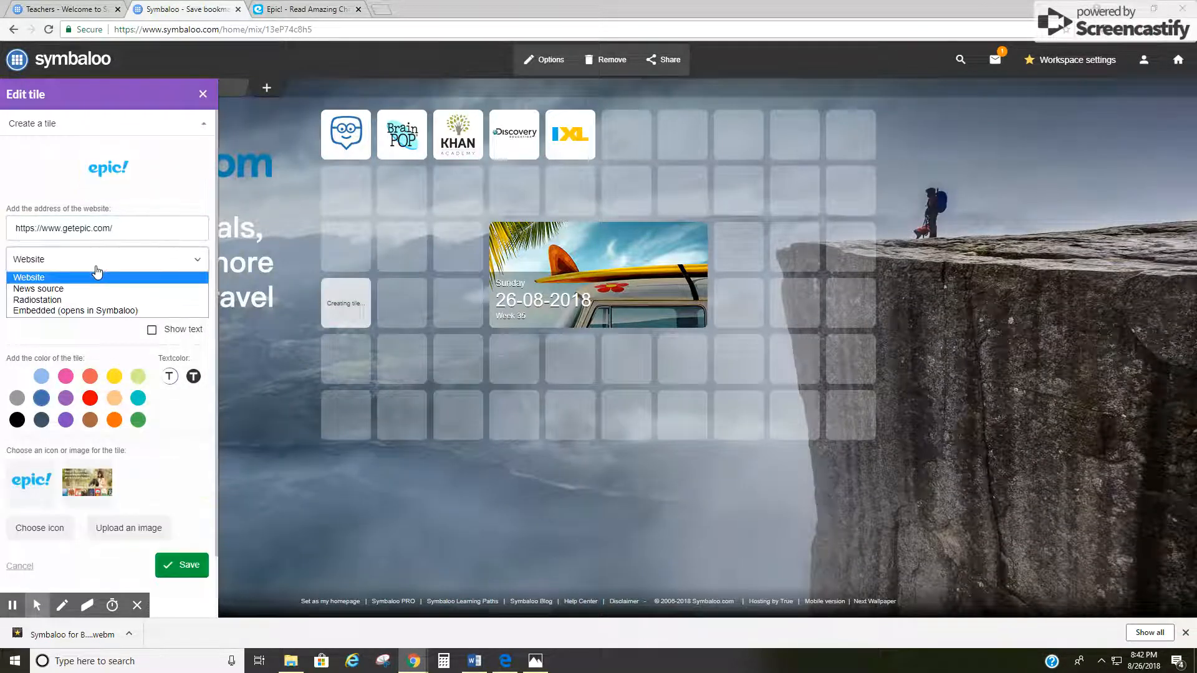
{"action": "left_click", "coordinate": [67, 337]}
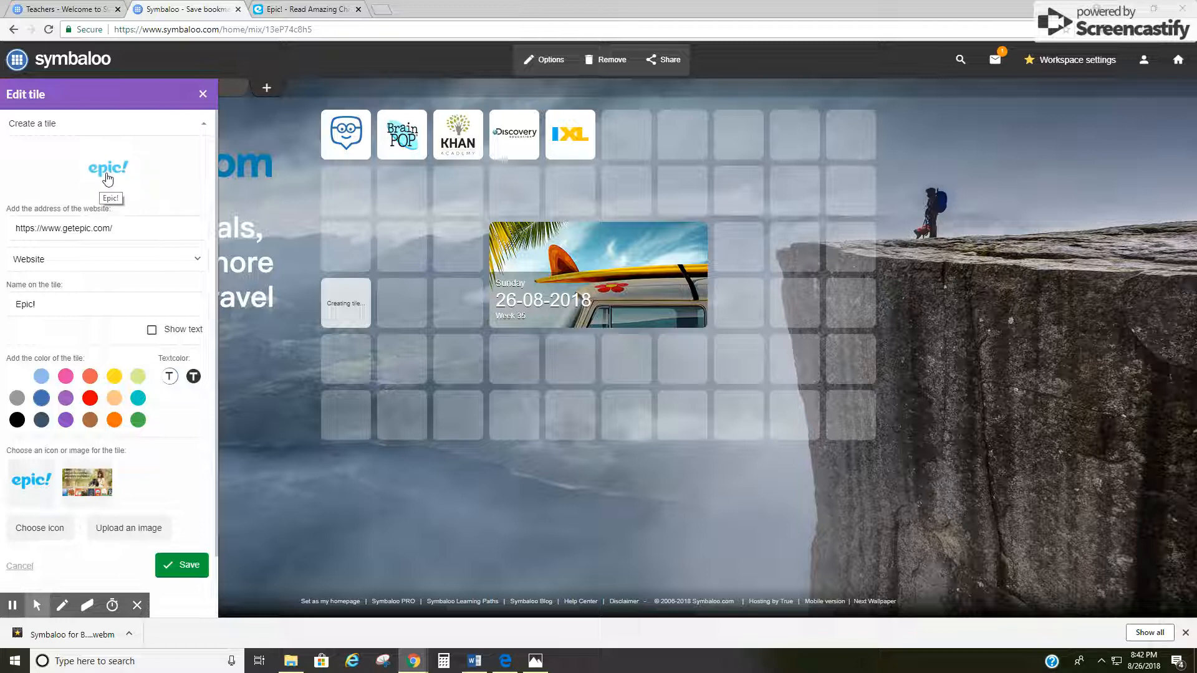
{"action": "left_click", "coordinate": [151, 331]}
{"action": "left_click", "coordinate": [90, 376]}
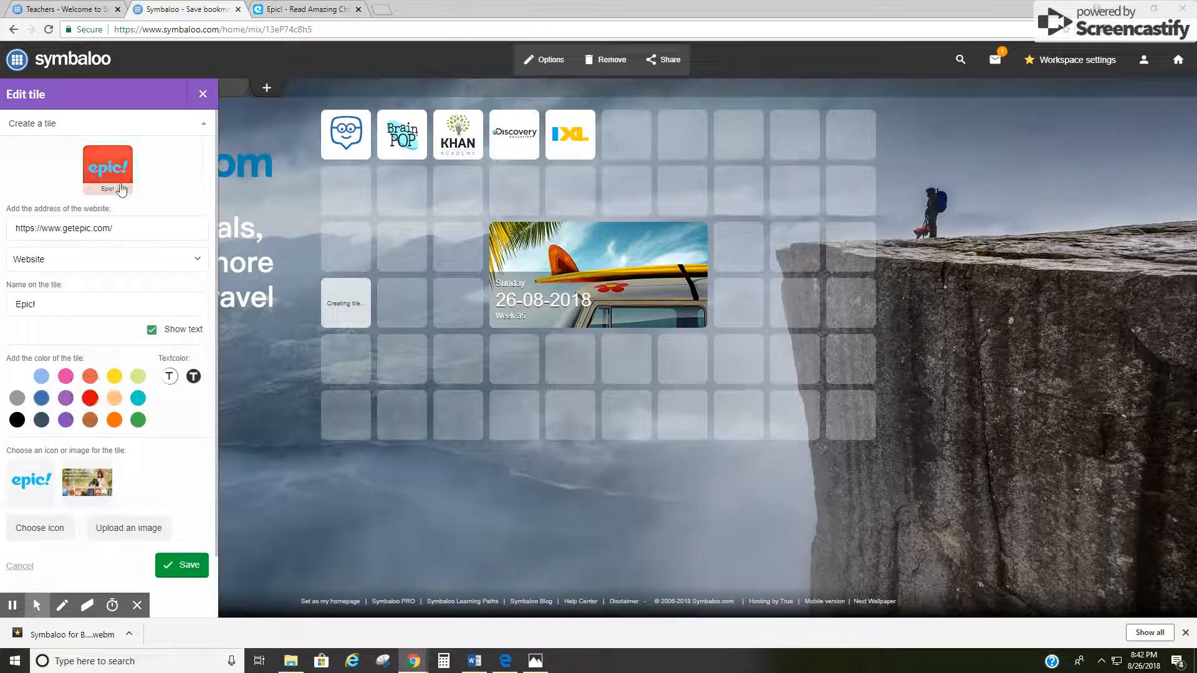
{"action": "left_click", "coordinate": [92, 397]}
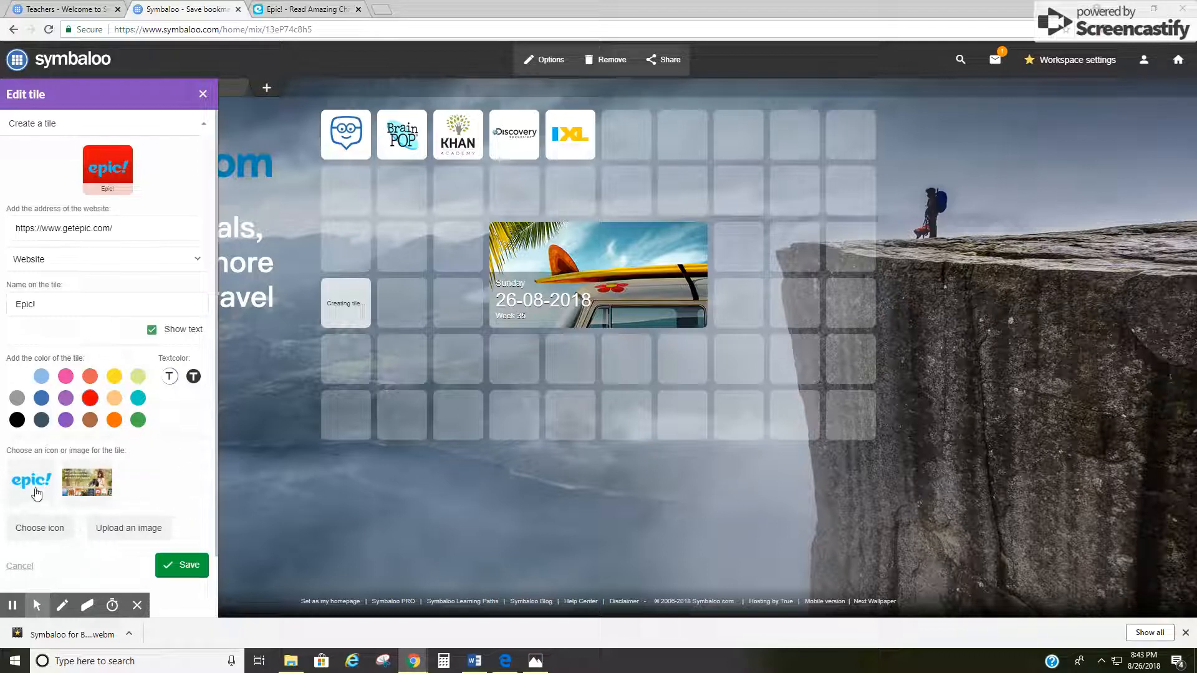
{"action": "left_click", "coordinate": [187, 565]}
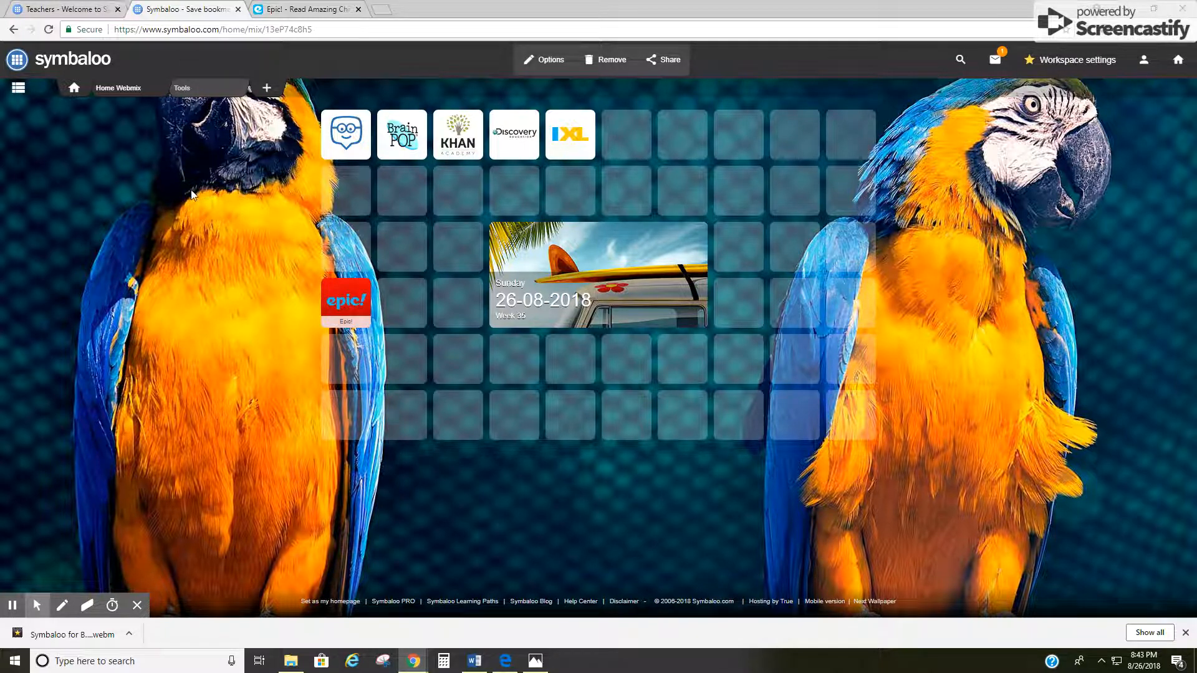
Add an empty webmix named Archaeology and briefly open the tile creator for its first cell
{"action": "left_click", "coordinate": [267, 91]}
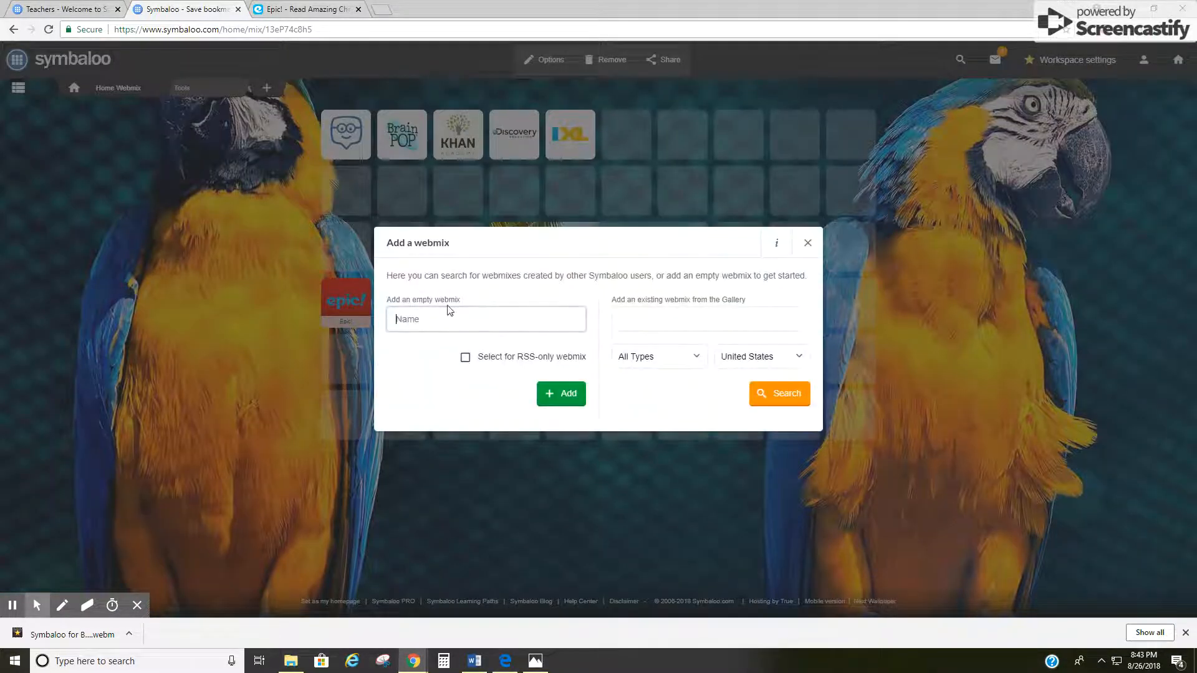
{"action": "type", "text": "Archaeology"}
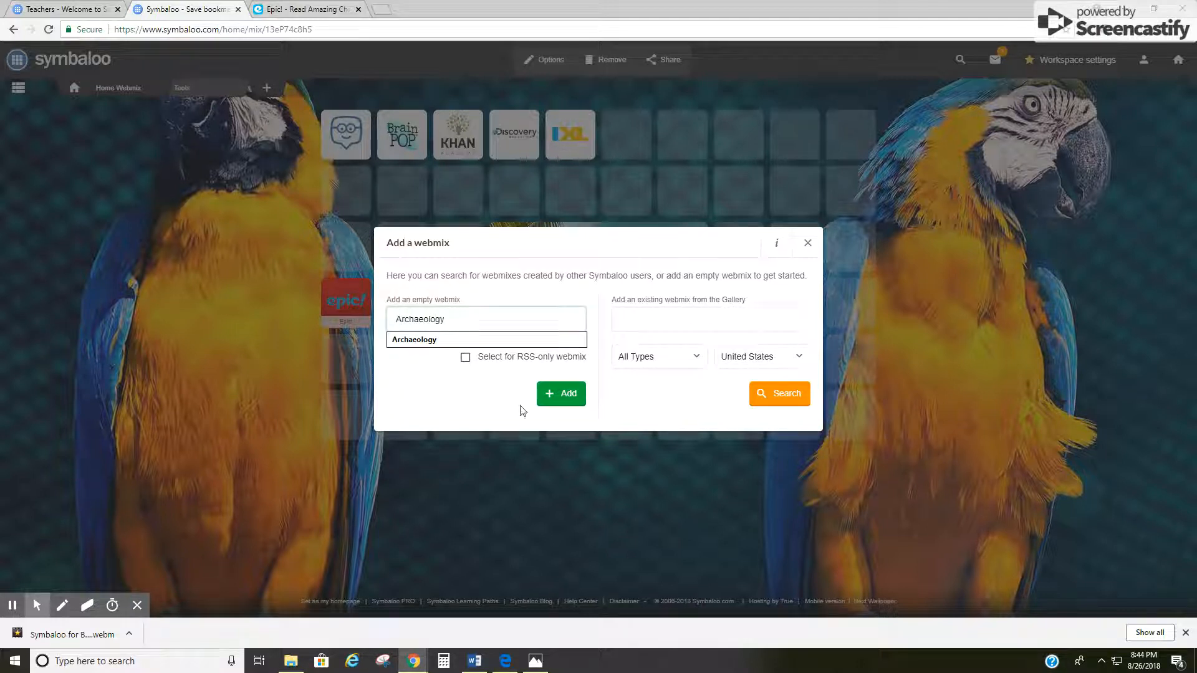
{"action": "left_click", "coordinate": [569, 399]}
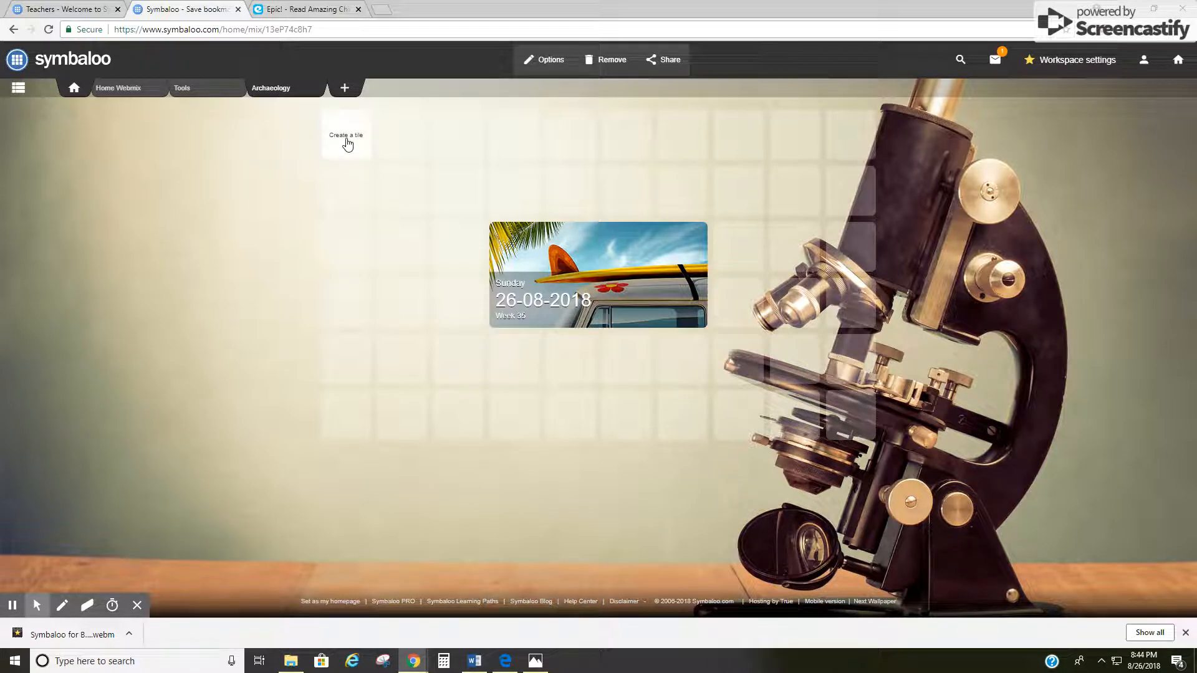
{"action": "left_click", "coordinate": [348, 144]}
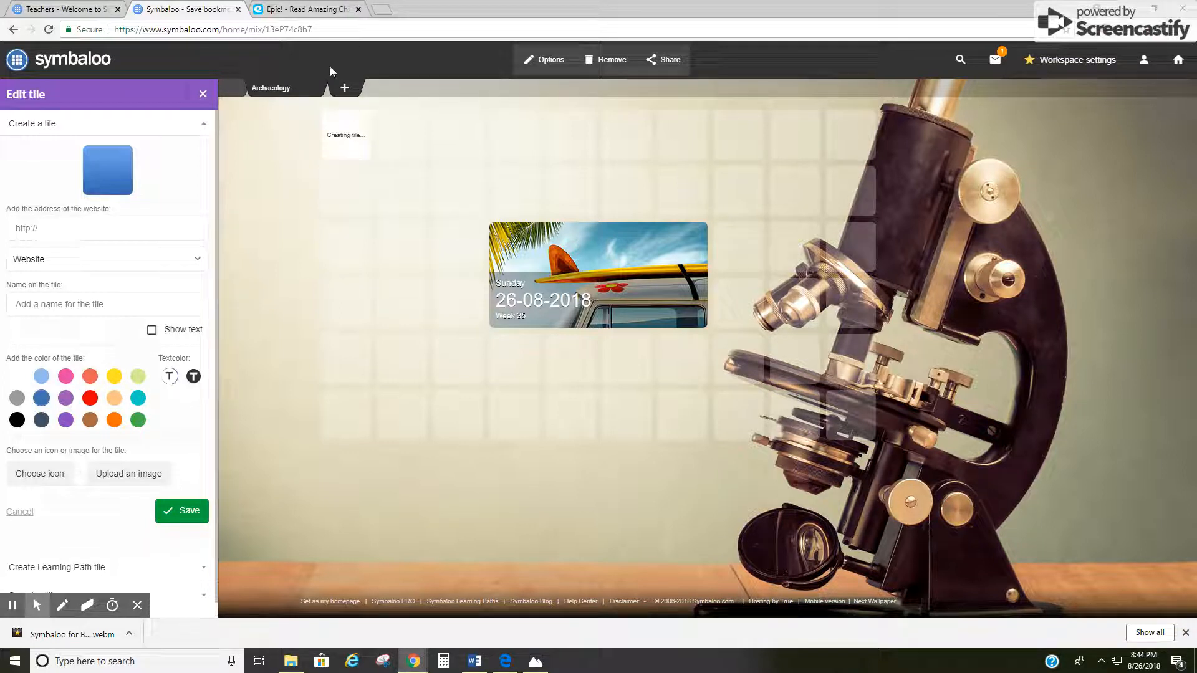
{"action": "left_click", "coordinate": [277, 97]}
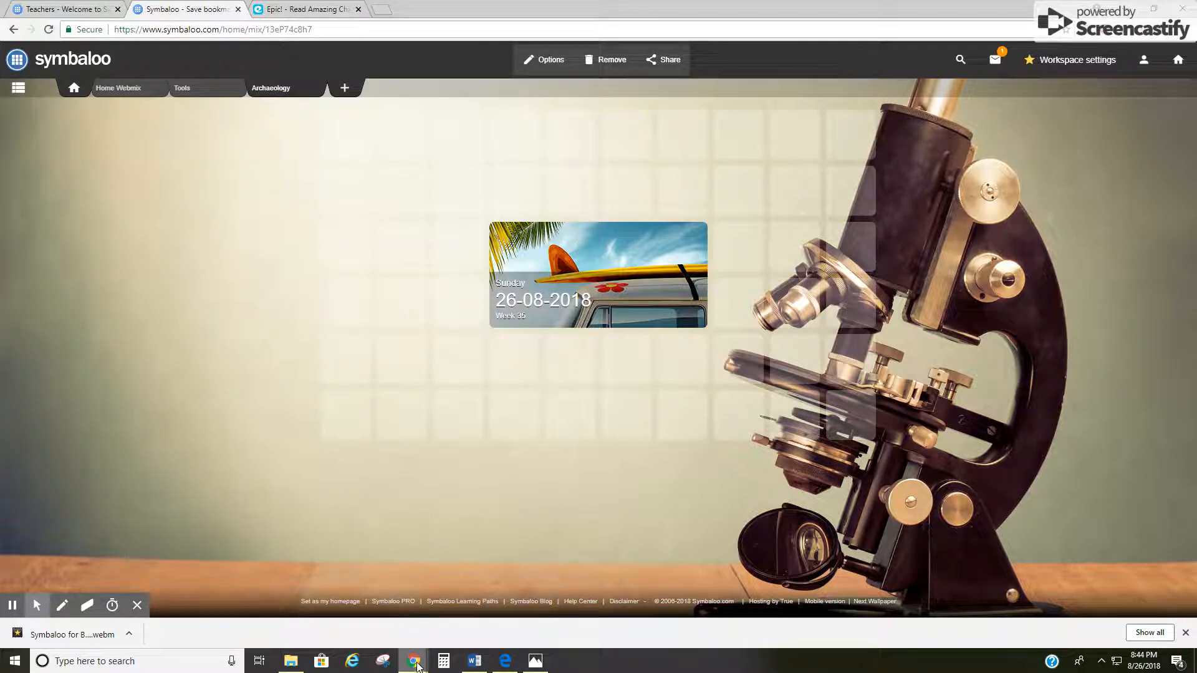
Open the Games webmix from the list of webmixes and hide it again
{"action": "mouse_move", "coordinate": [414, 662]}
{"action": "left_click", "coordinate": [19, 87]}
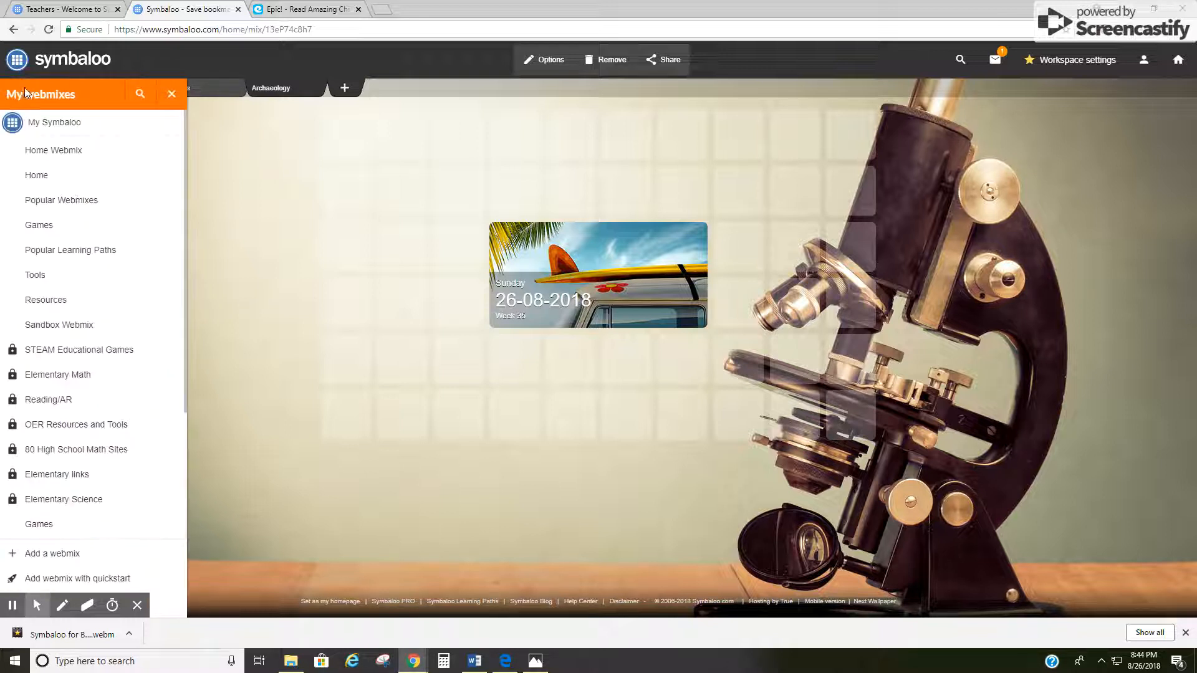
{"action": "left_click", "coordinate": [48, 226]}
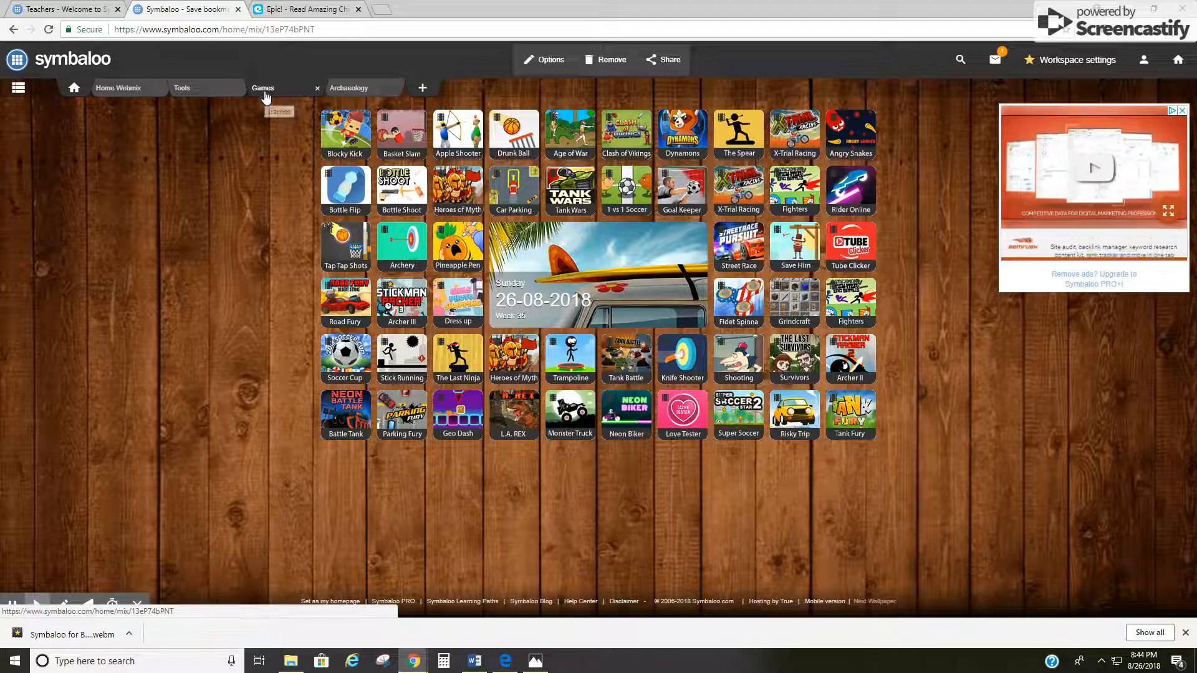
{"action": "left_click", "coordinate": [318, 90]}
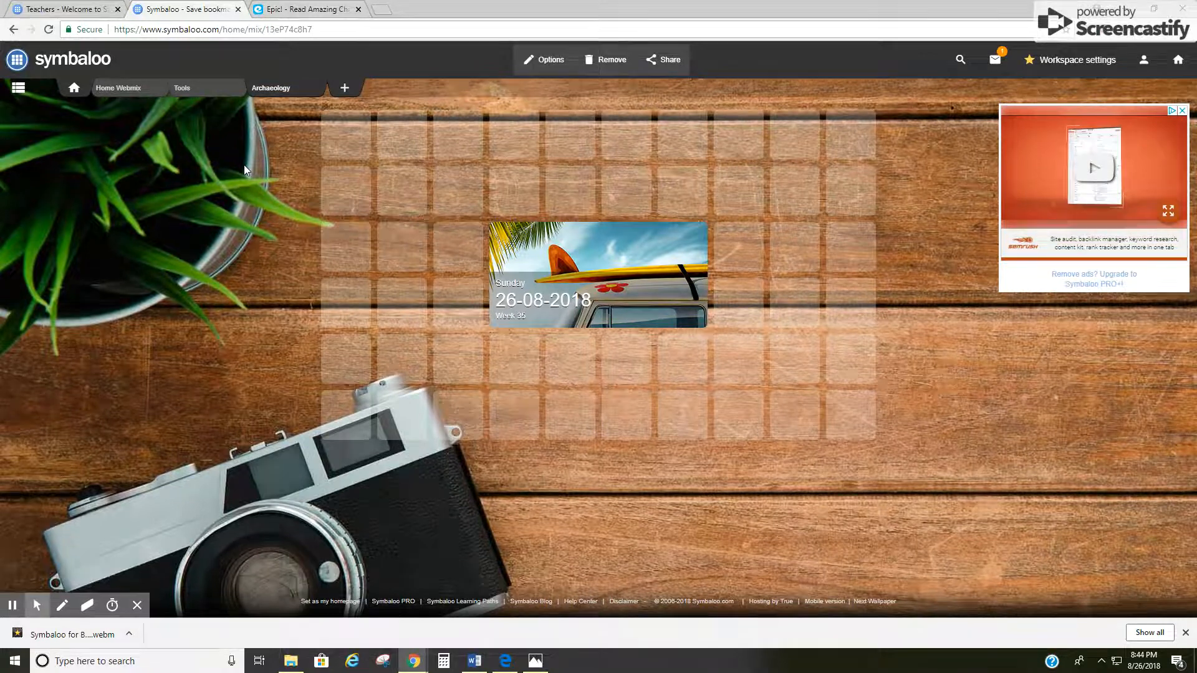
Switch between the Home Webmix, Archaeology and Tools webmixes to view their contents
{"action": "left_click", "coordinate": [291, 33]}
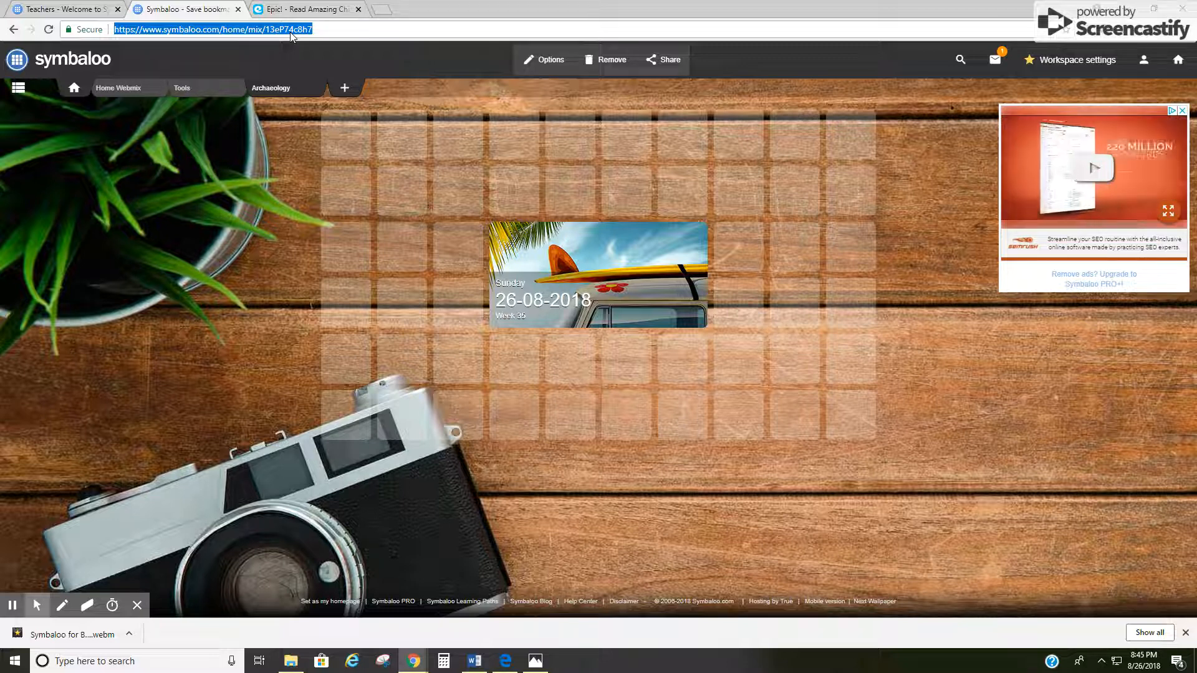
{"action": "left_click", "coordinate": [121, 93]}
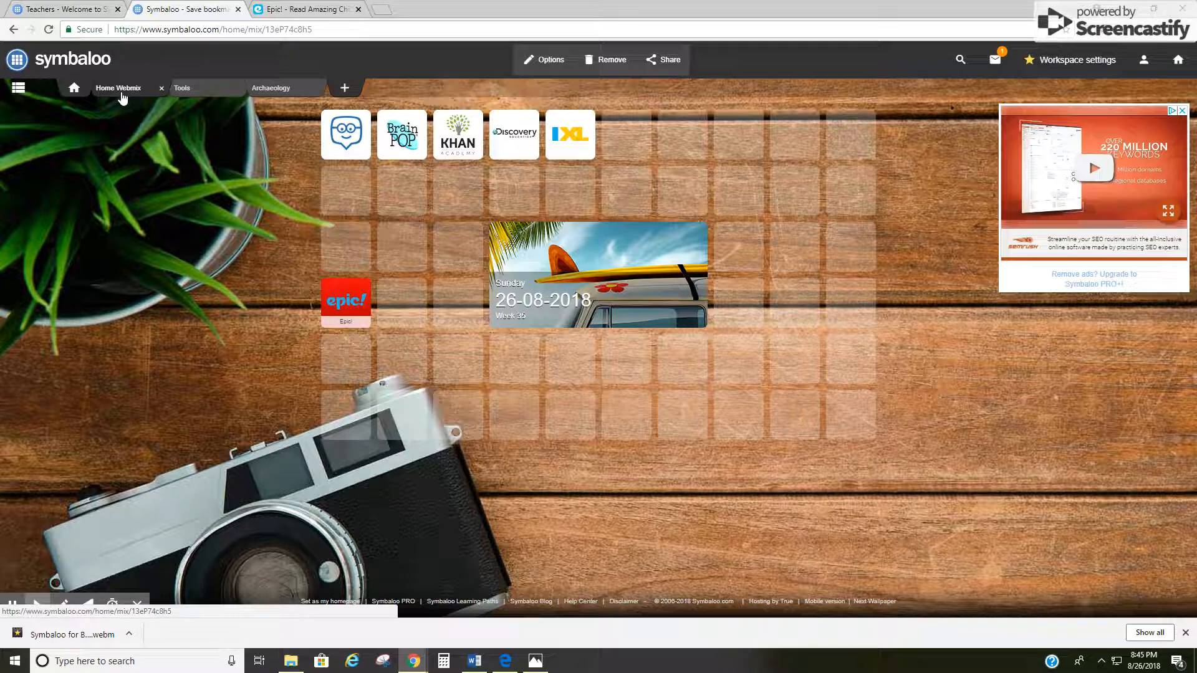
{"action": "left_click", "coordinate": [278, 92]}
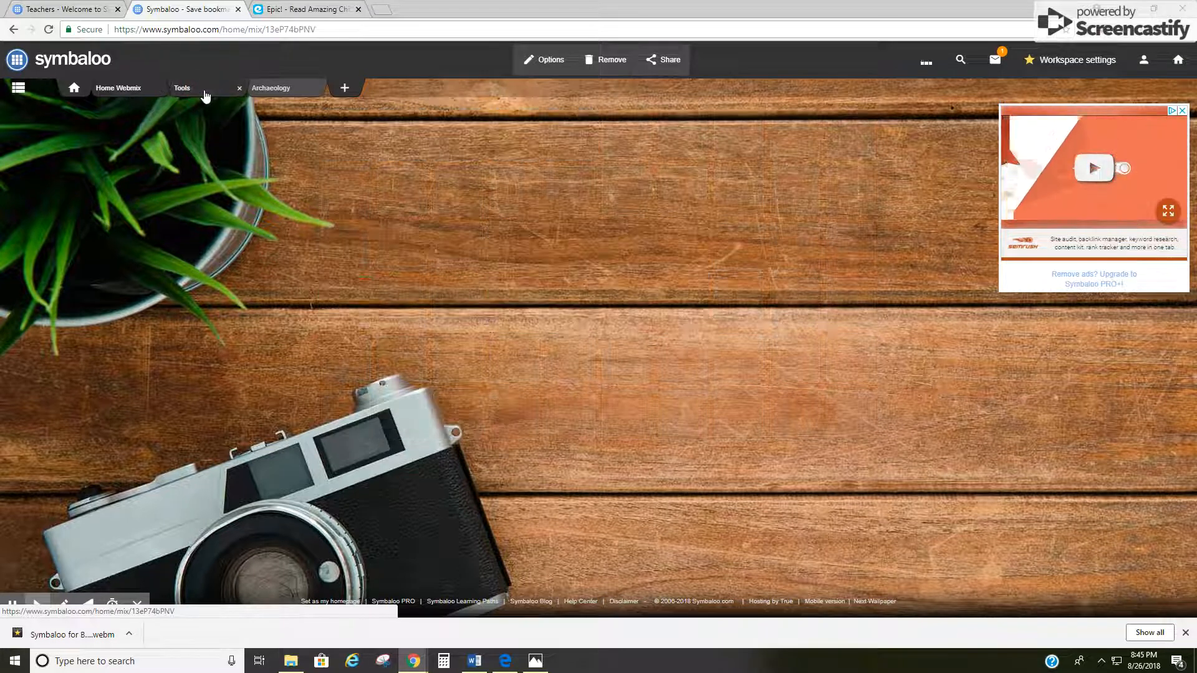